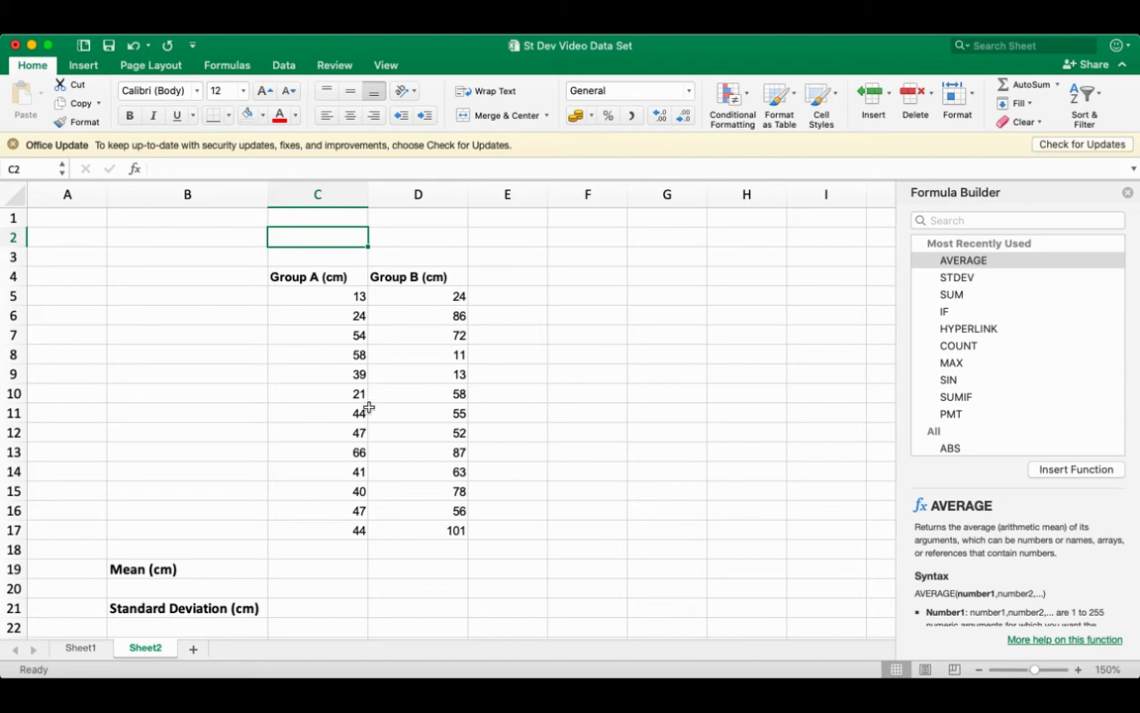
Enter =AVERAGE(C5:C17) in C19 as the Group A mean and dismiss the Office update notice
click(321, 567)
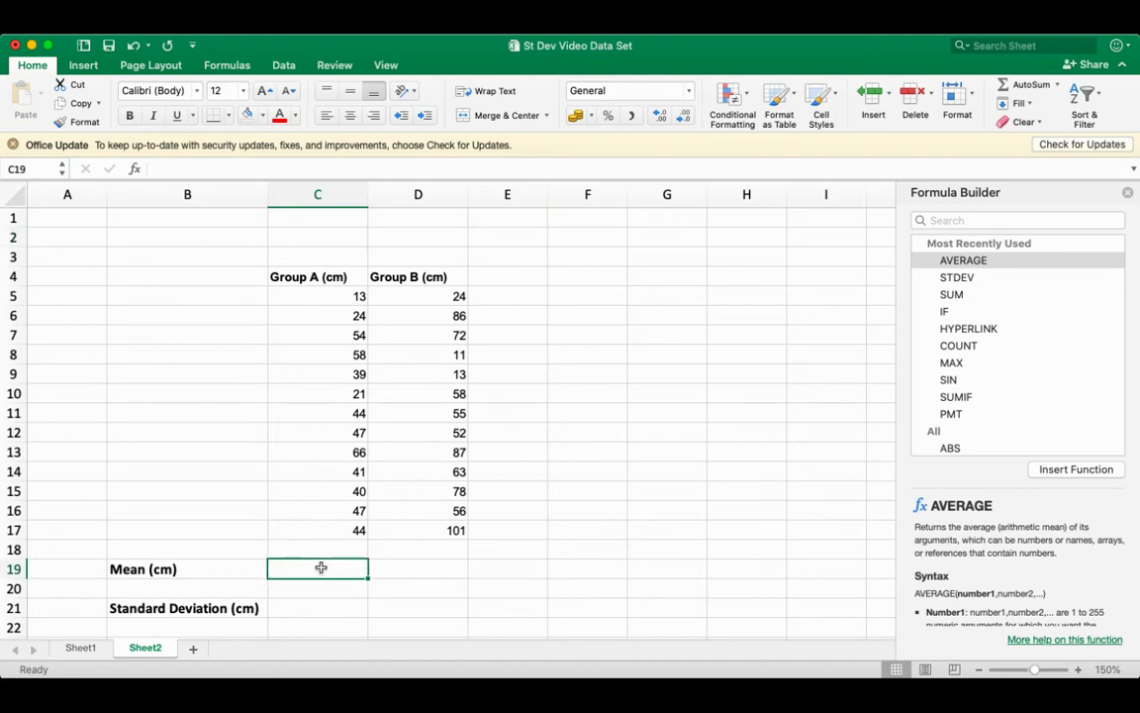
text(=)
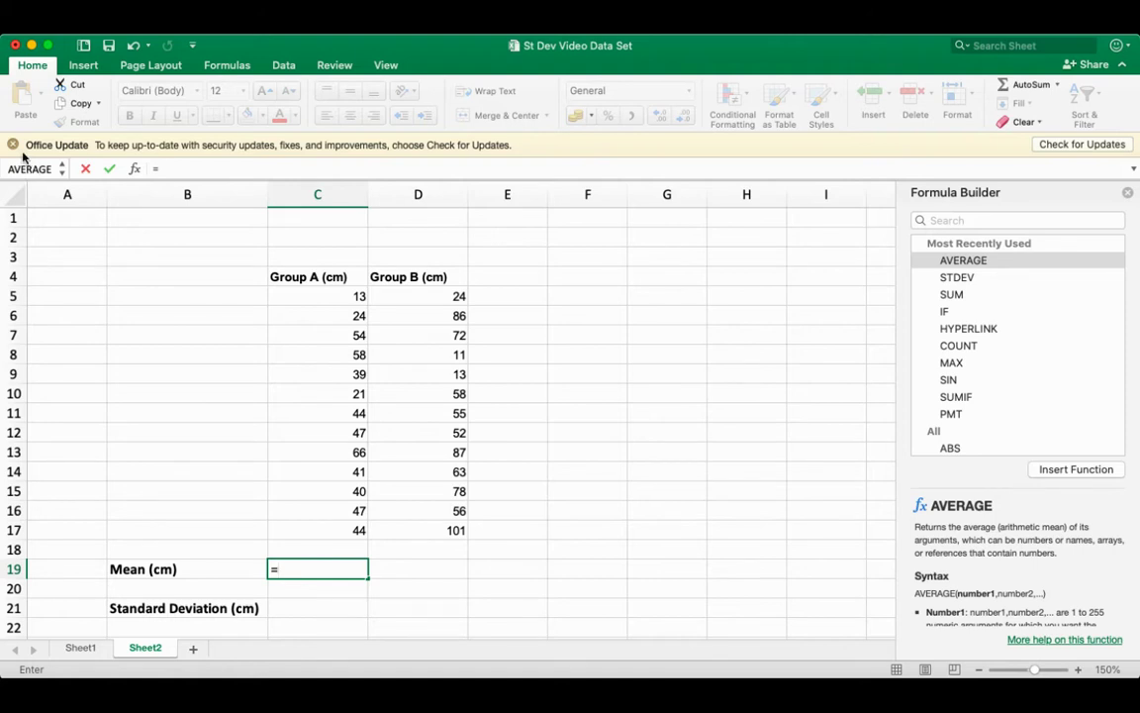
click(13, 145)
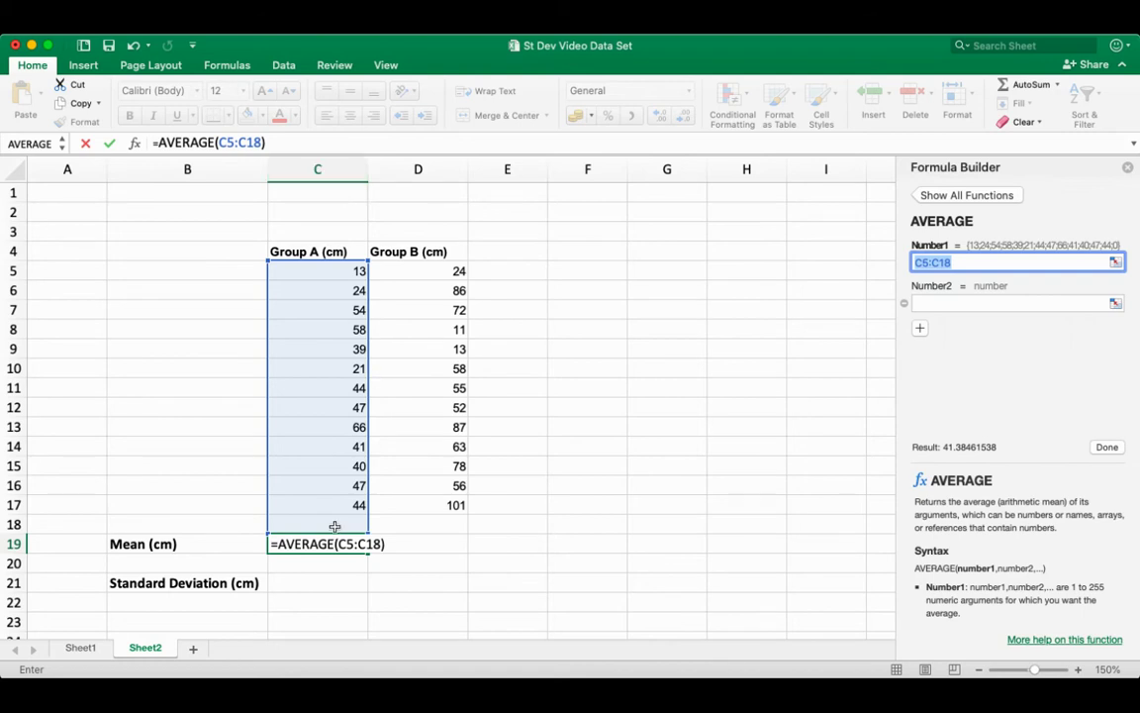
click(249, 142)
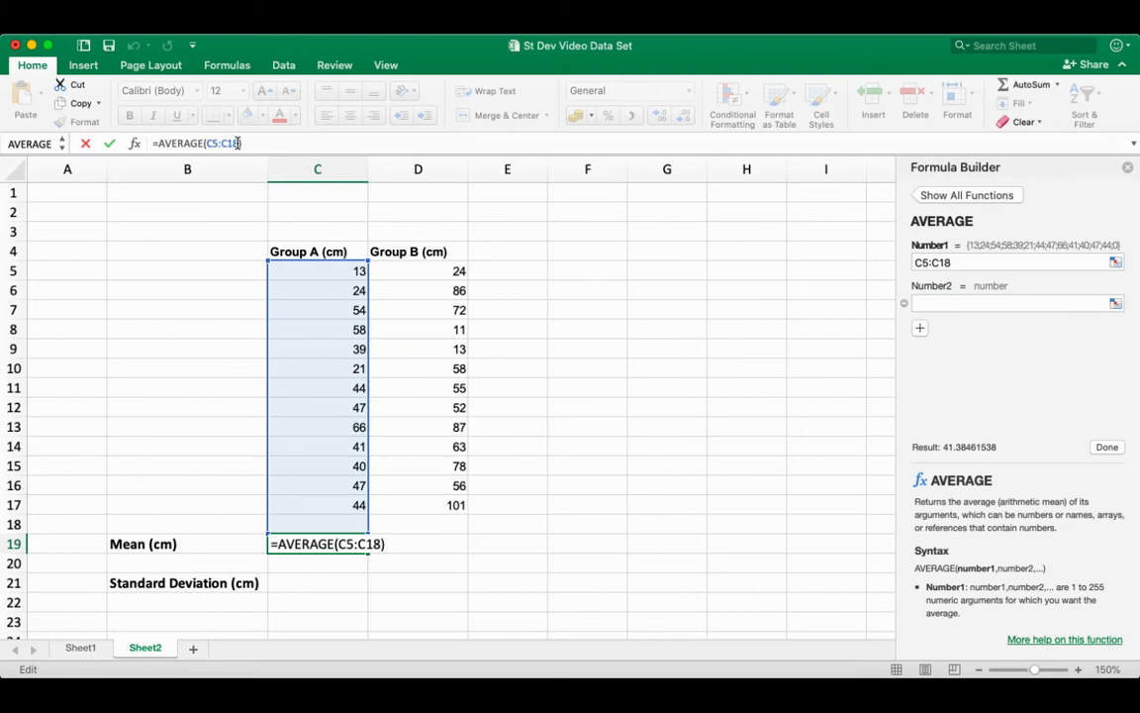
key(BackSpace)
text(7)
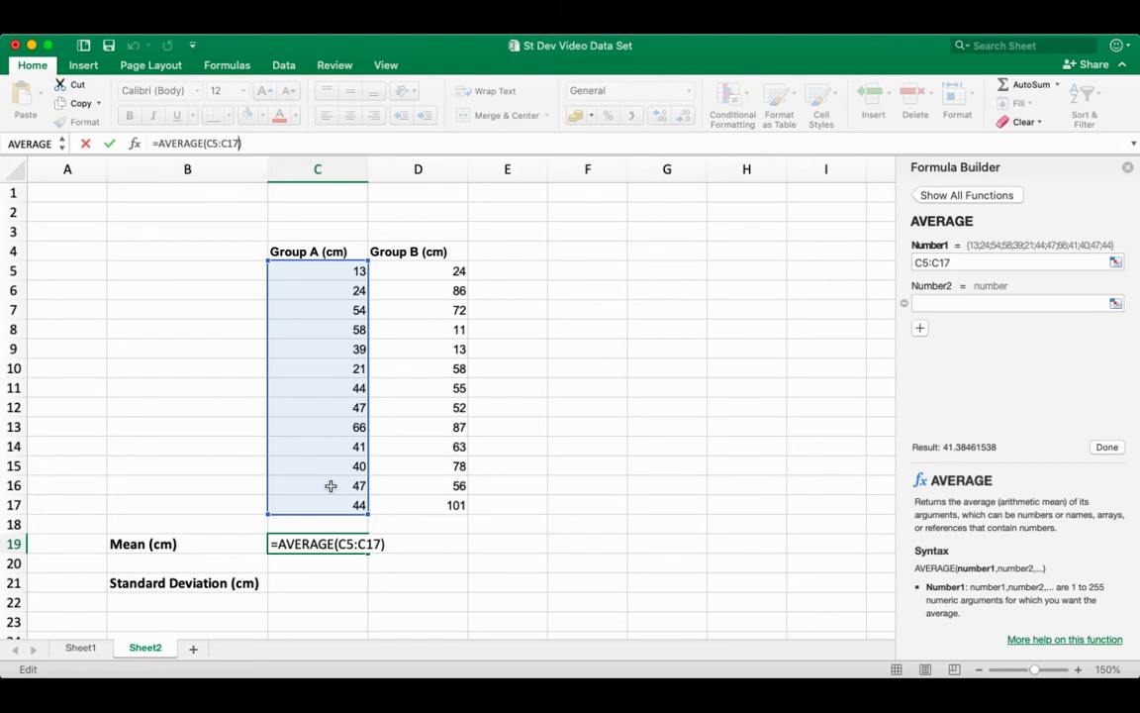
key(Return)
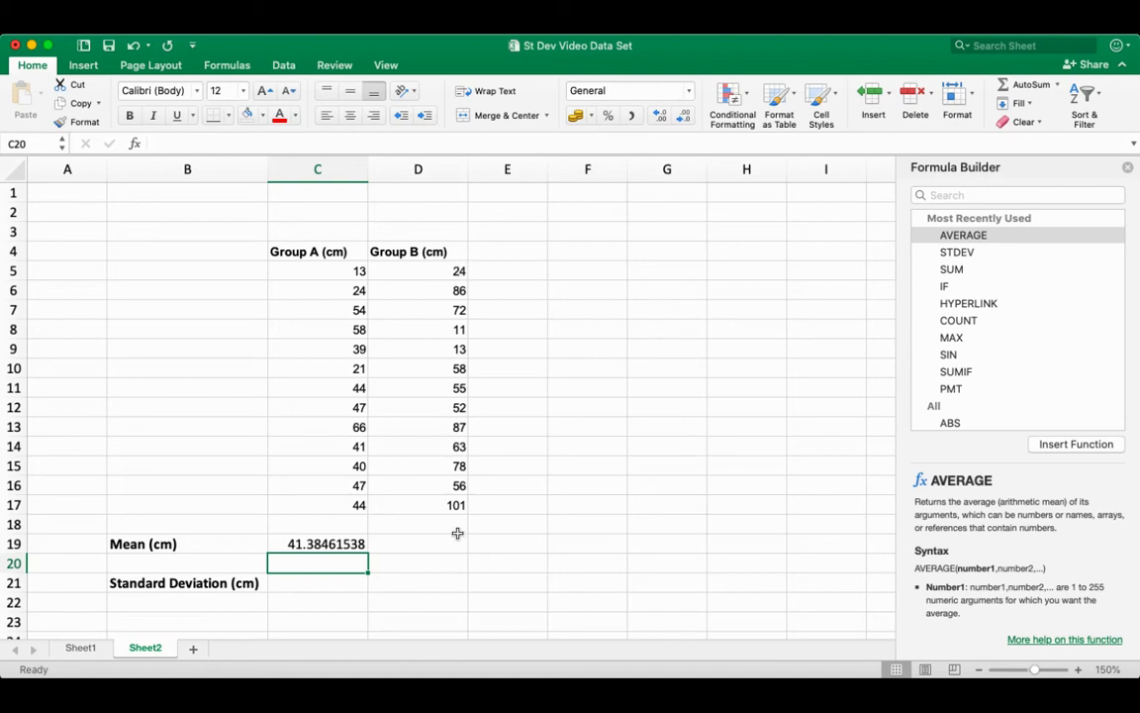
Fill the mean formula from C19 across to D19 for Group B and check the range it references
click(364, 544)
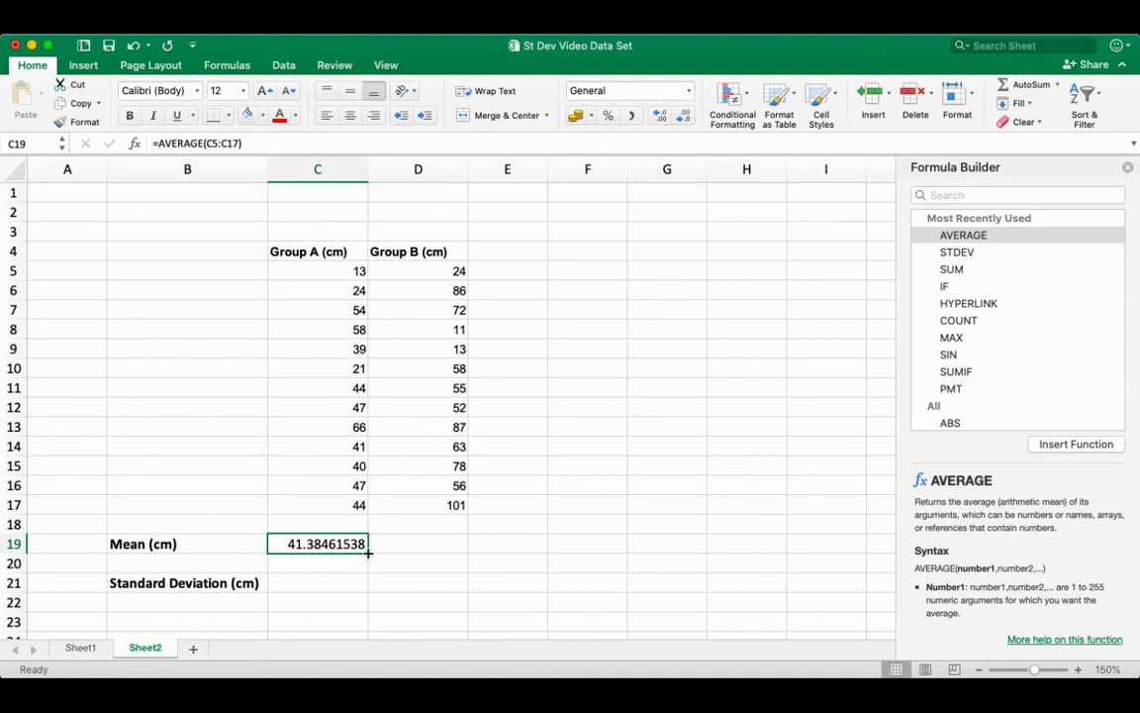
drag(368, 553, 433, 554)
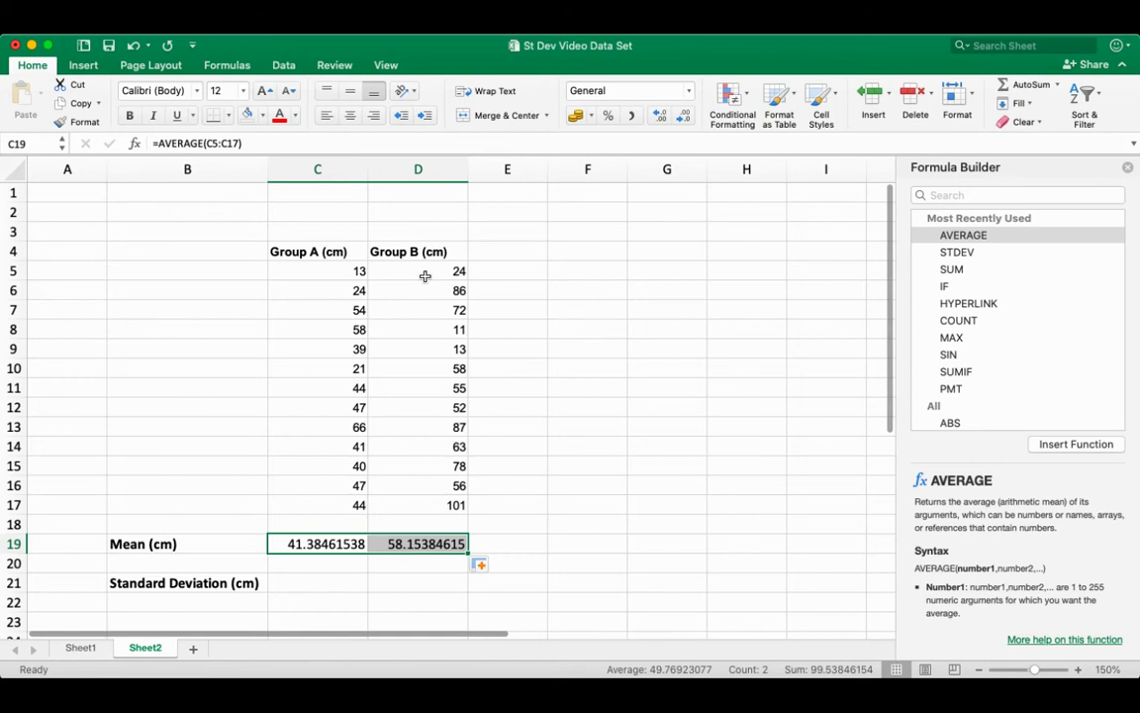
click(447, 543)
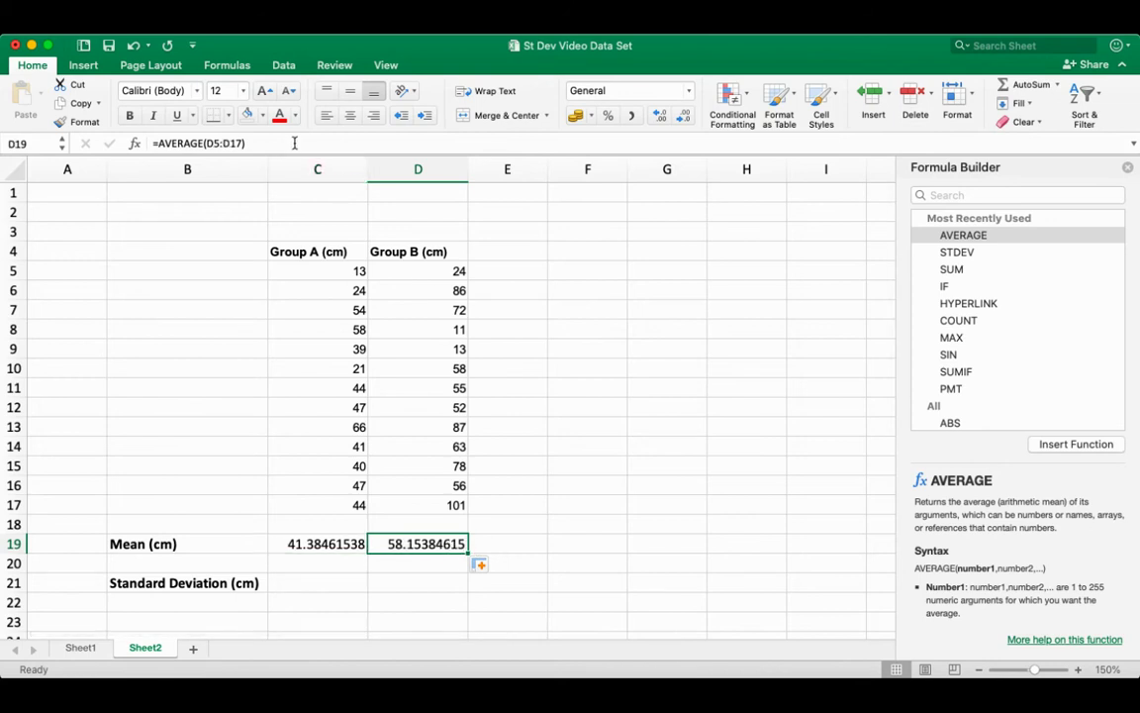
click(262, 144)
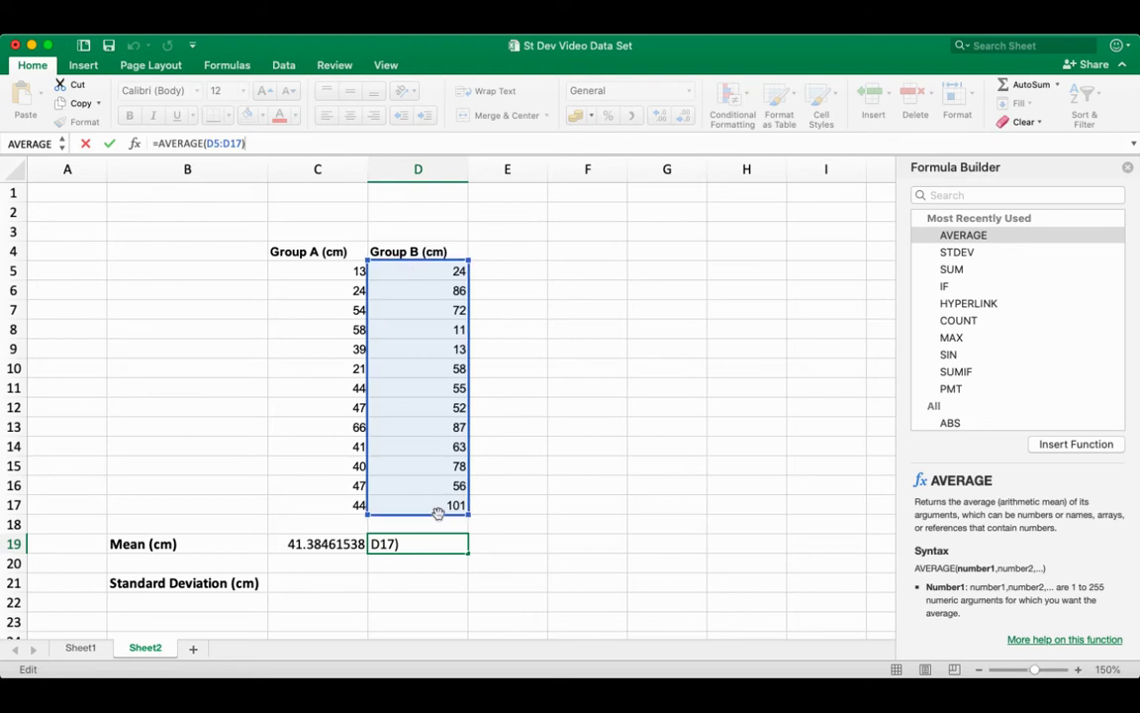
key(Return)
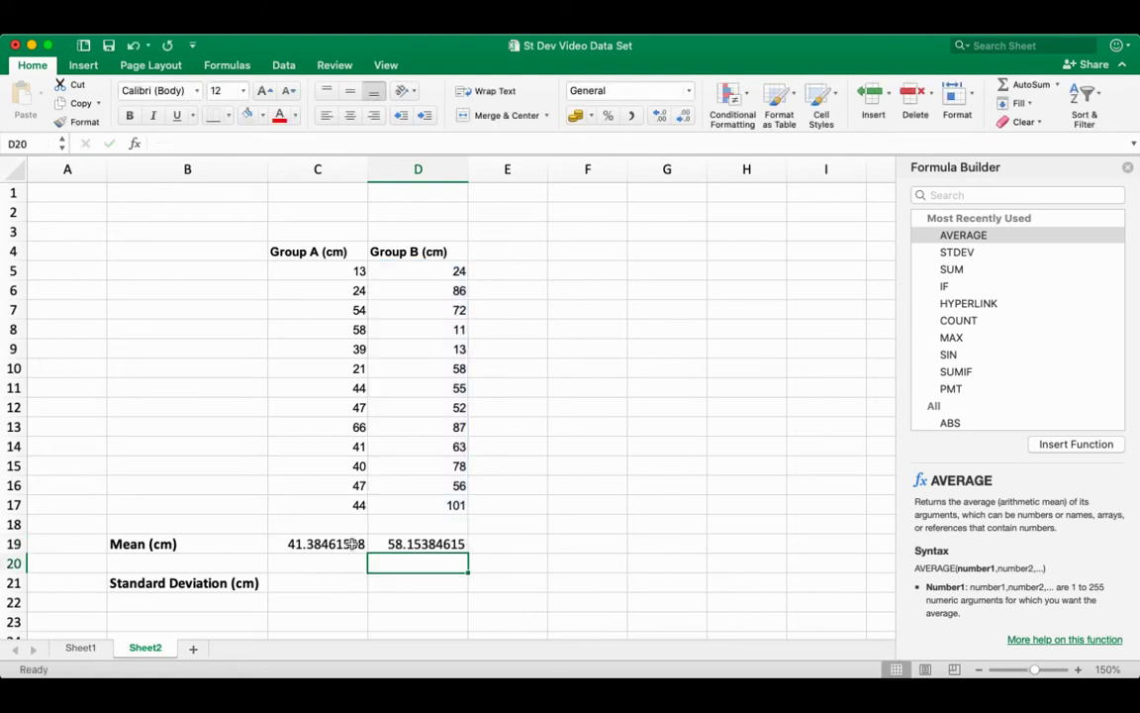
click(352, 543)
drag(367, 552, 422, 552)
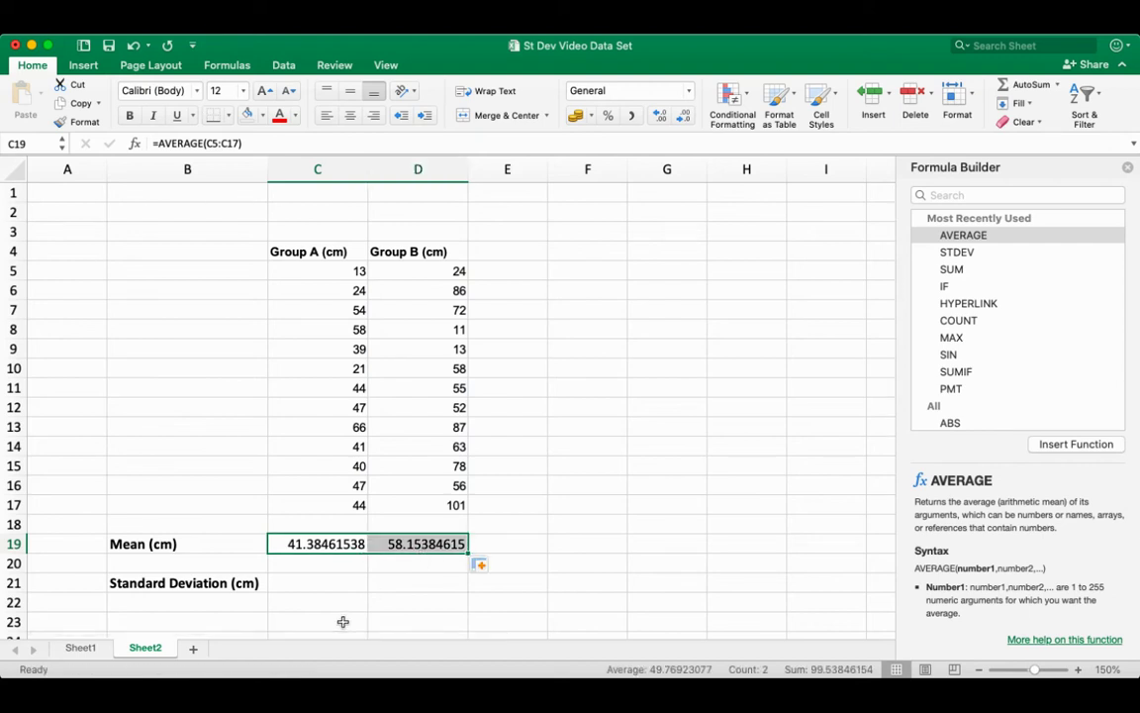
Insert the STDEV function in C21 for Group A and replace its suggested range with C5:C17
click(340, 583)
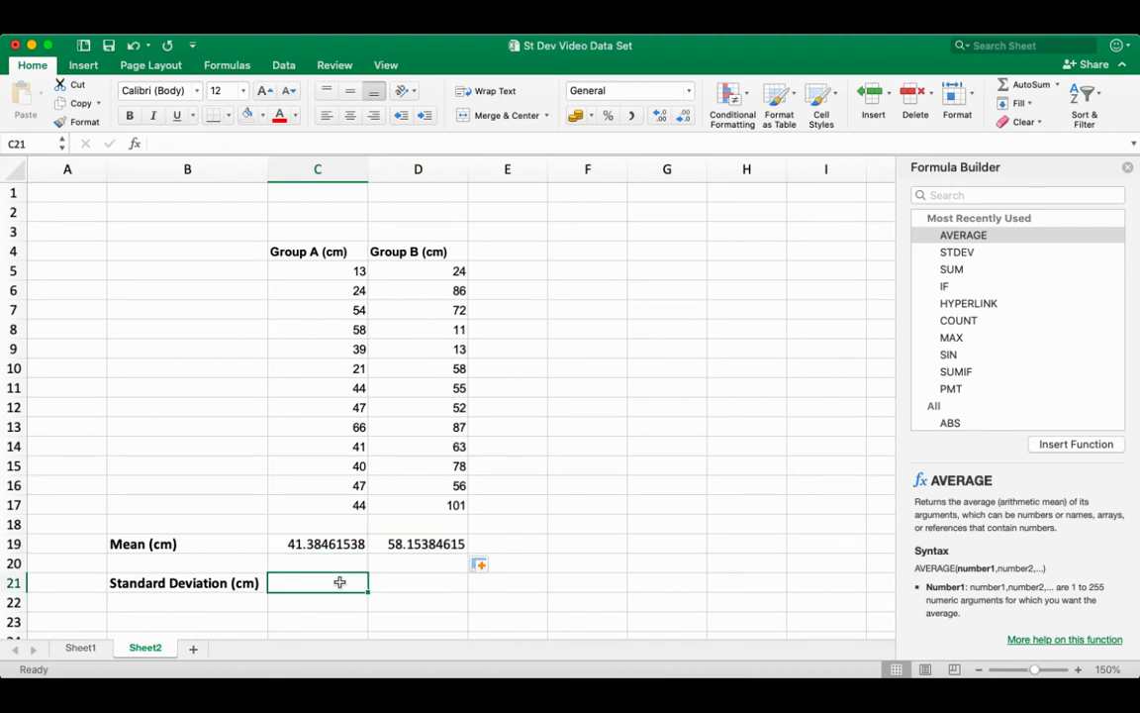
text(=)
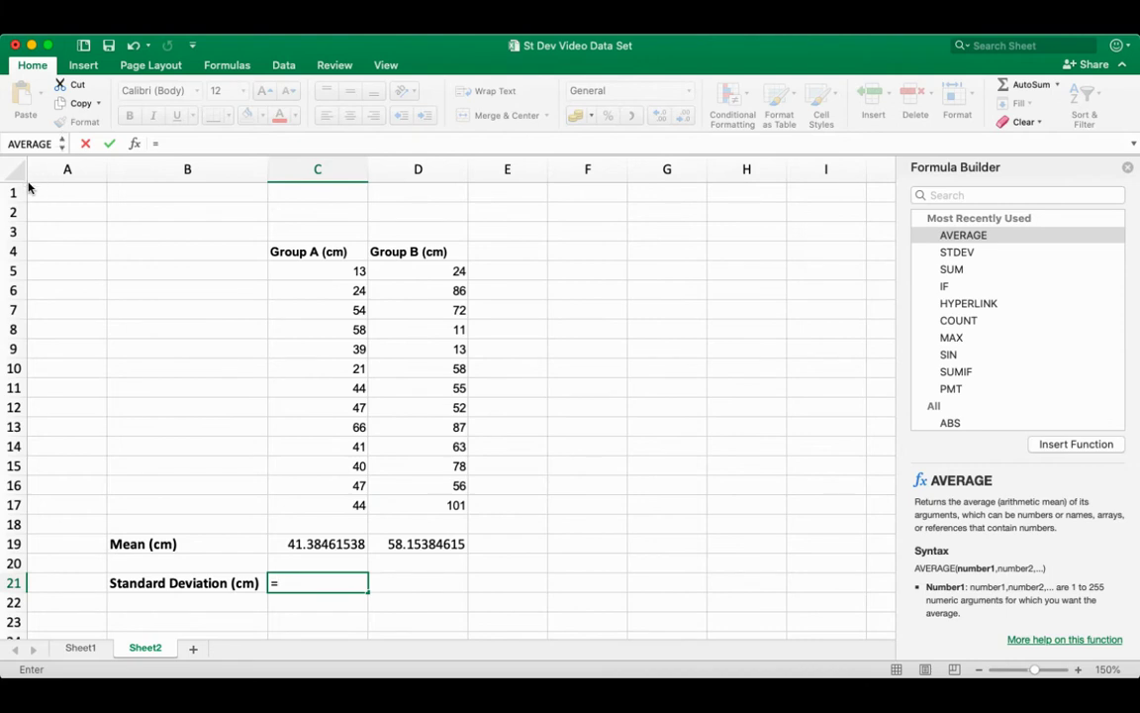
key(Down)
key(Return)
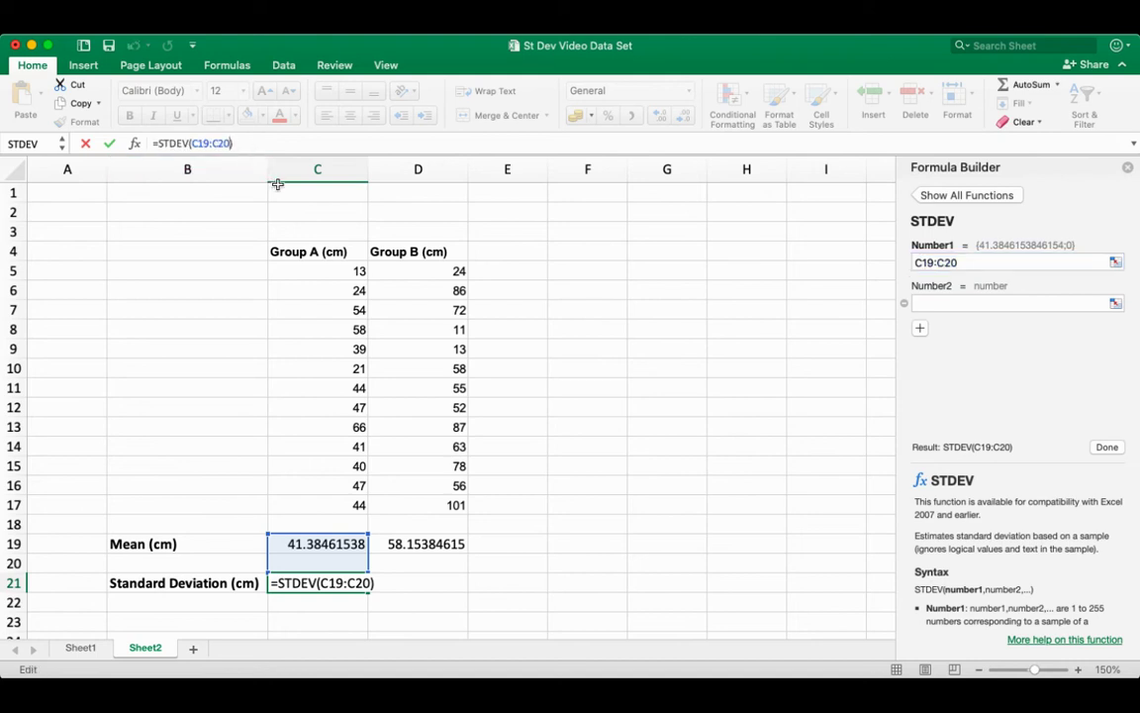
key(BackSpace)
key(BackSpace)
key(BackSpace)
key(BackSpace)
key(BackSpace)
key(BackSpace)
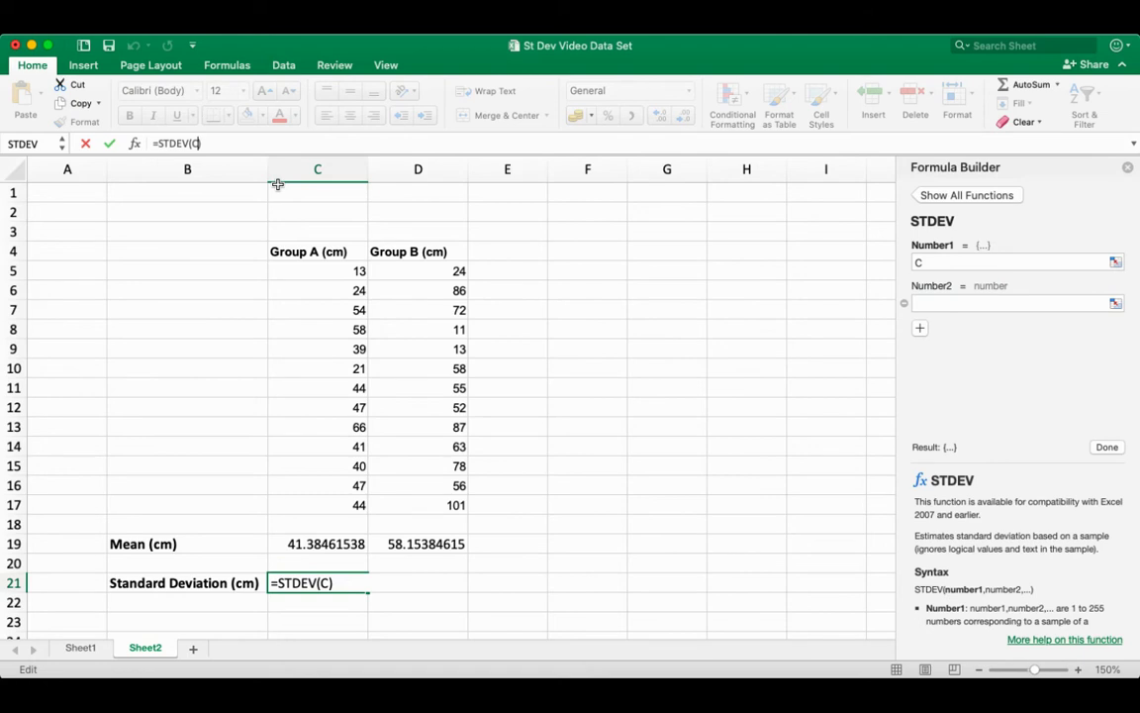
text(5)
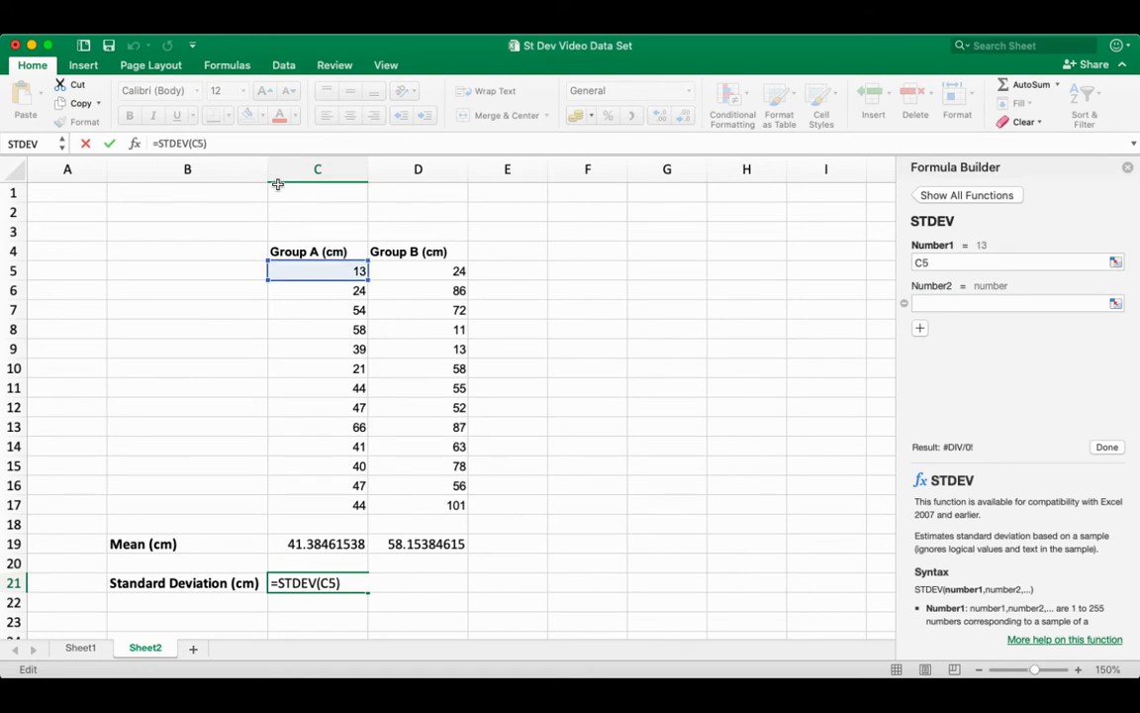
text(:C17)
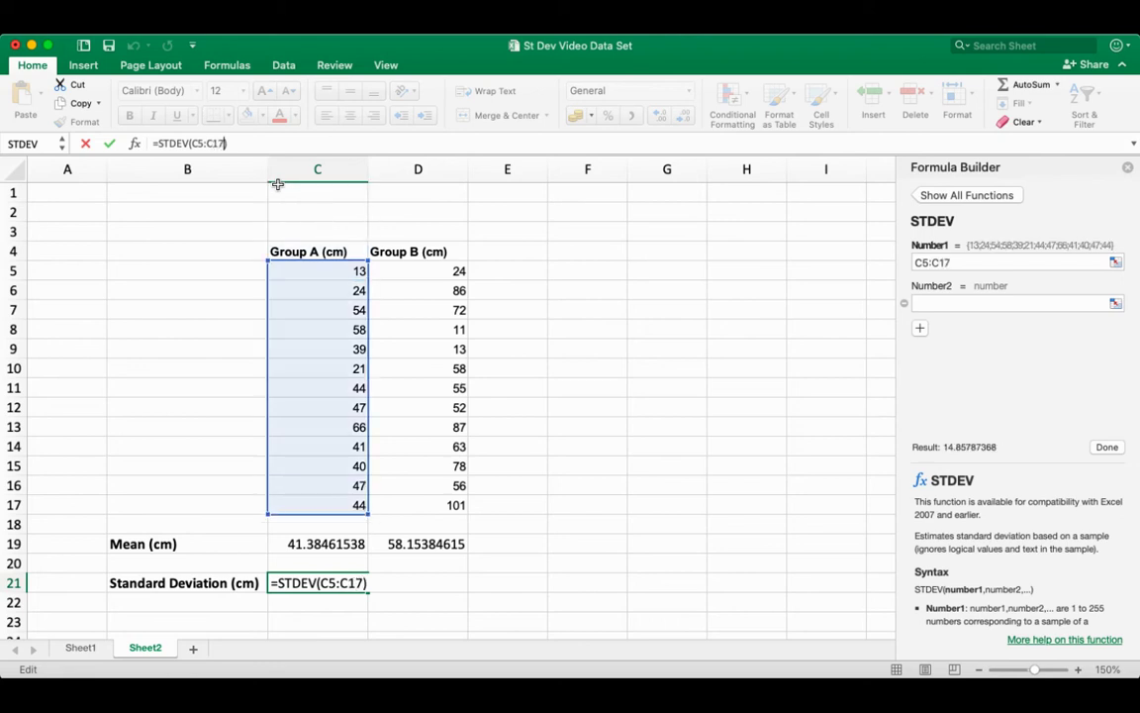
Clear the STDEV range, reselect C5:C17 directly from the Group A data cells, and commit the formula
key(BackSpace)
key(BackSpace)
key(BackSpace)
key(BackSpace)
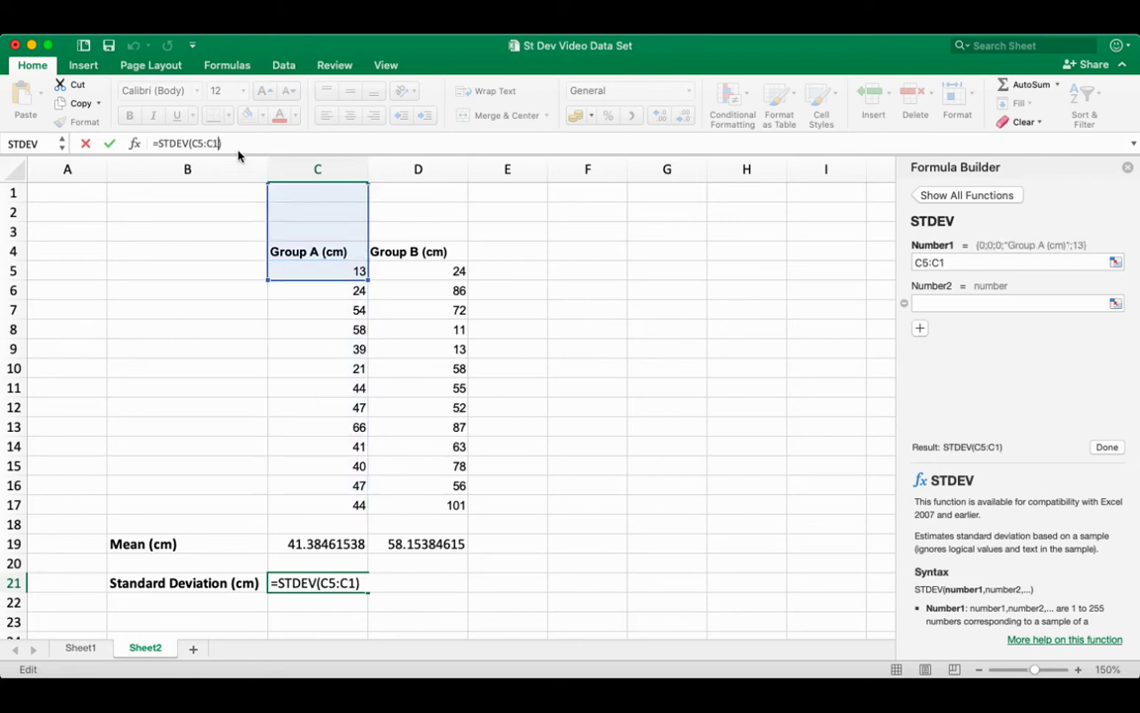
key(BackSpace)
key(BackSpace)
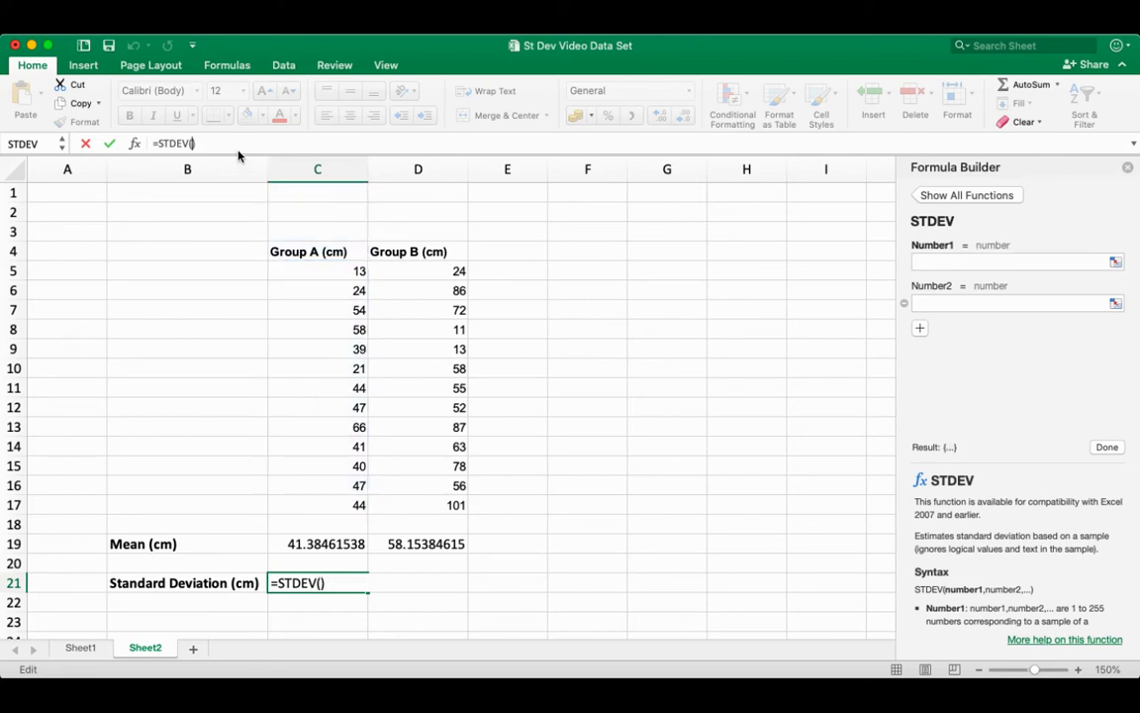
click(331, 269)
drag(330, 269, 322, 503)
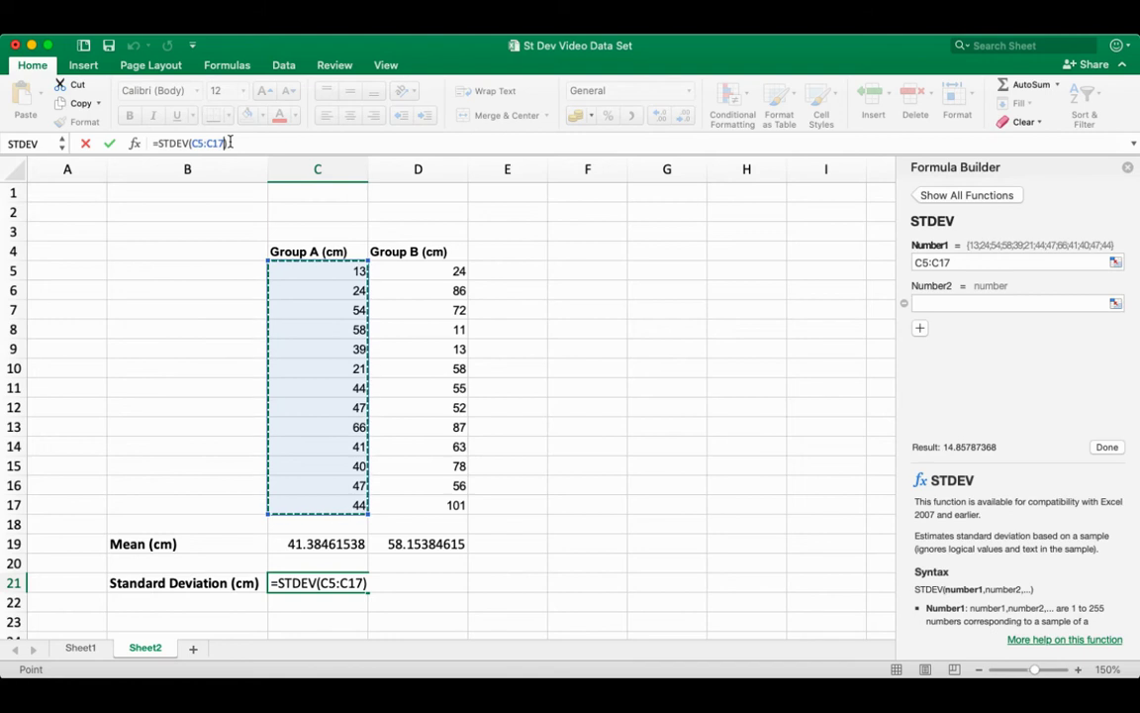
key(Return)
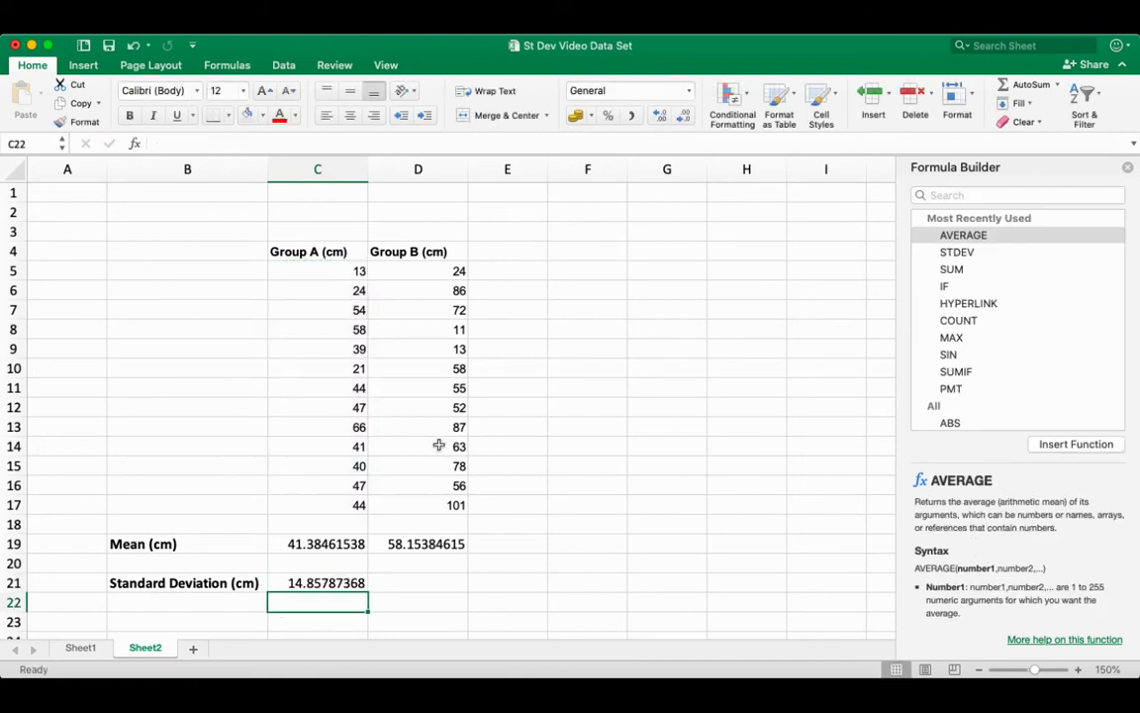
Fill the standard deviation formula from C21 across to D21 for Group B and check its referenced range
click(309, 584)
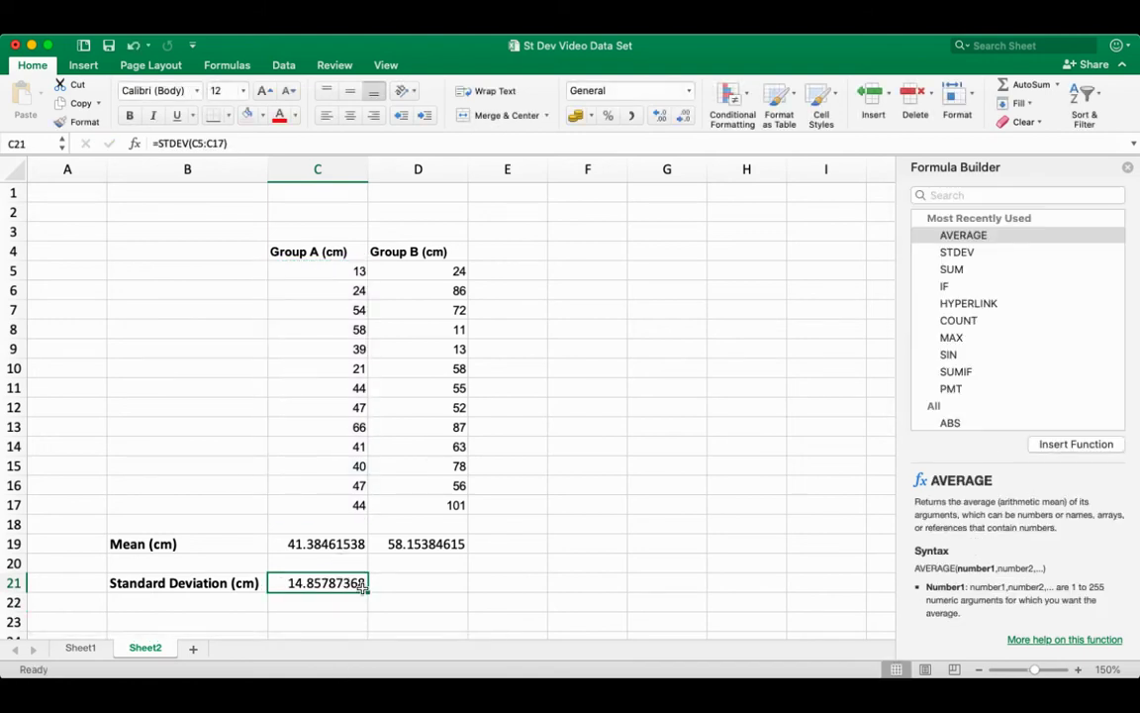
drag(368, 592, 424, 593)
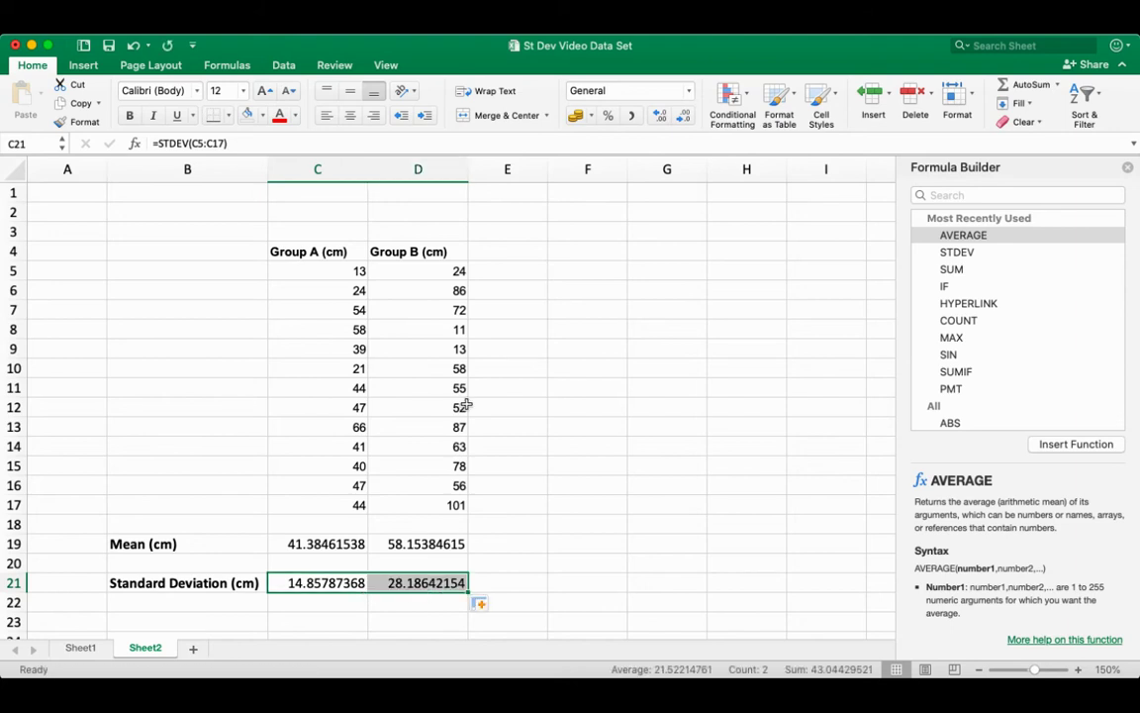
click(453, 582)
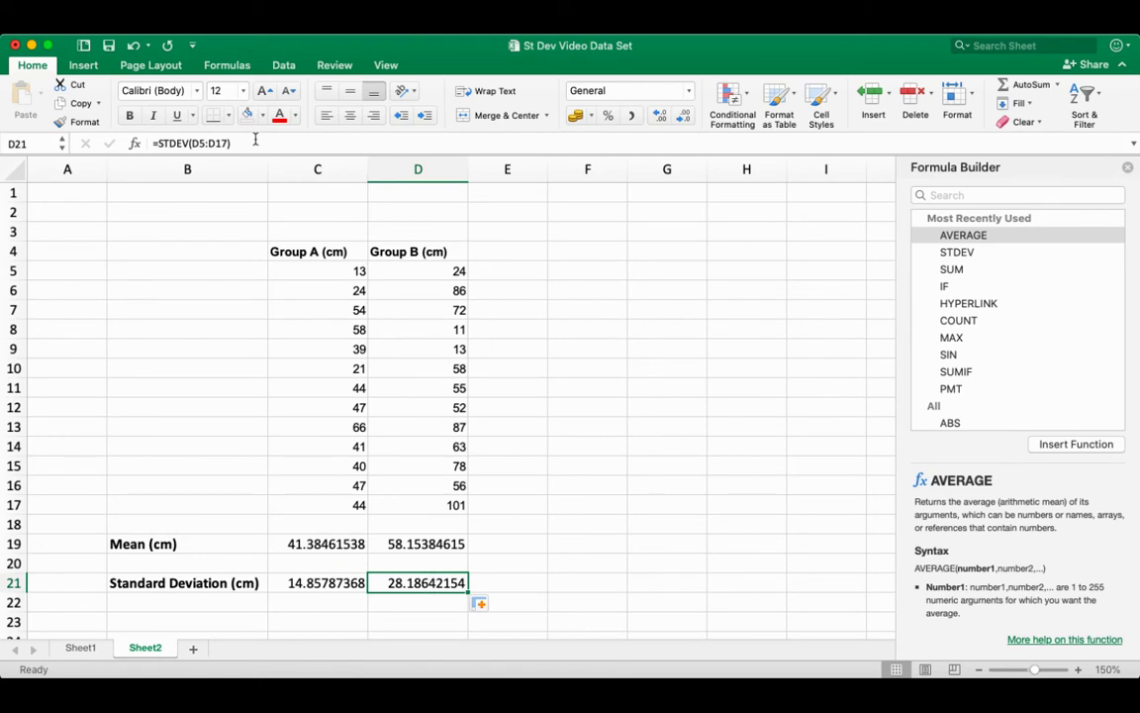
click(233, 144)
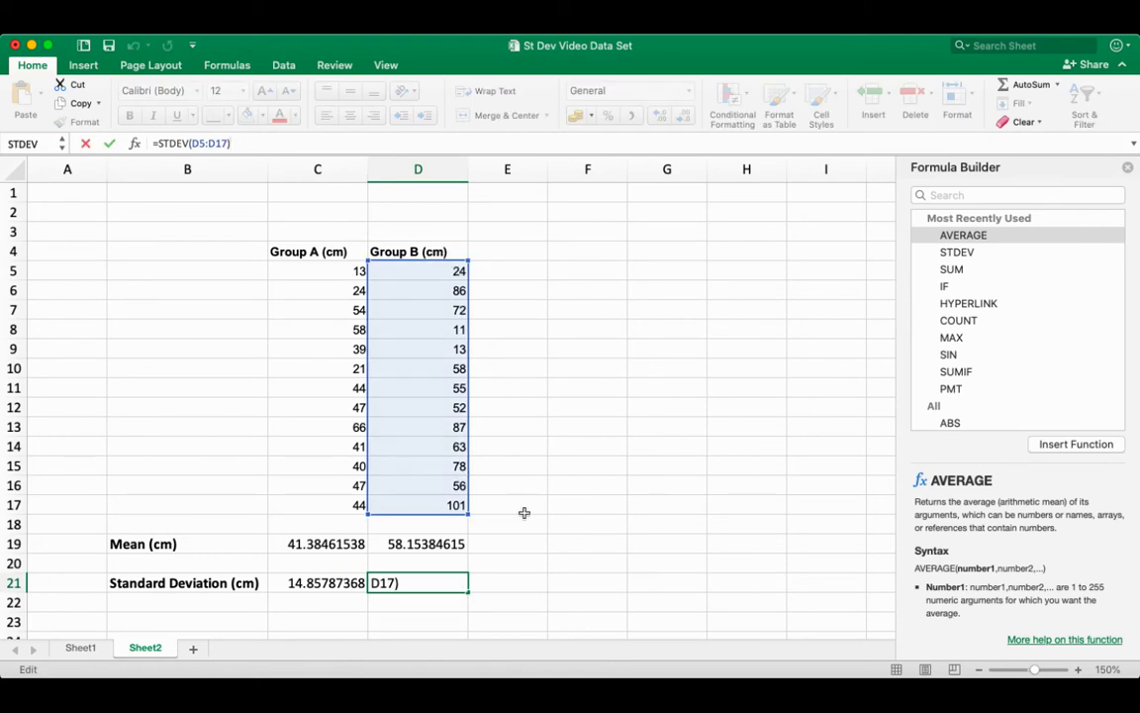
key(Return)
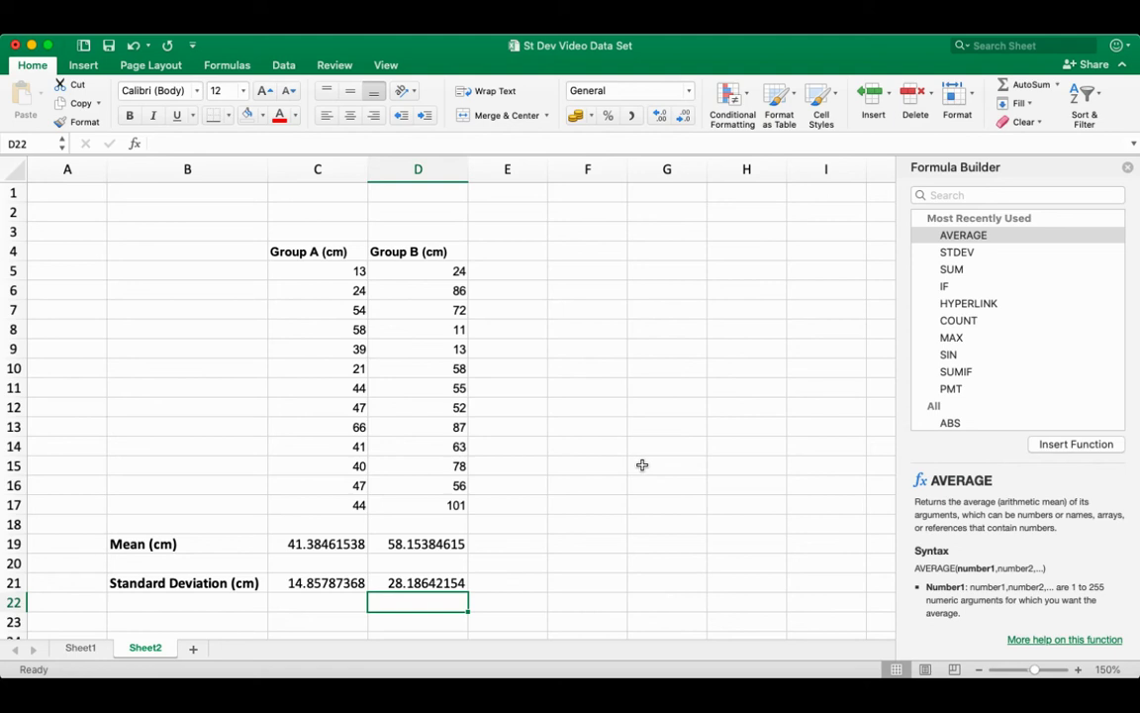
Format C19:D21 as numbers with one decimal place and close the Formula Builder
click(367, 544)
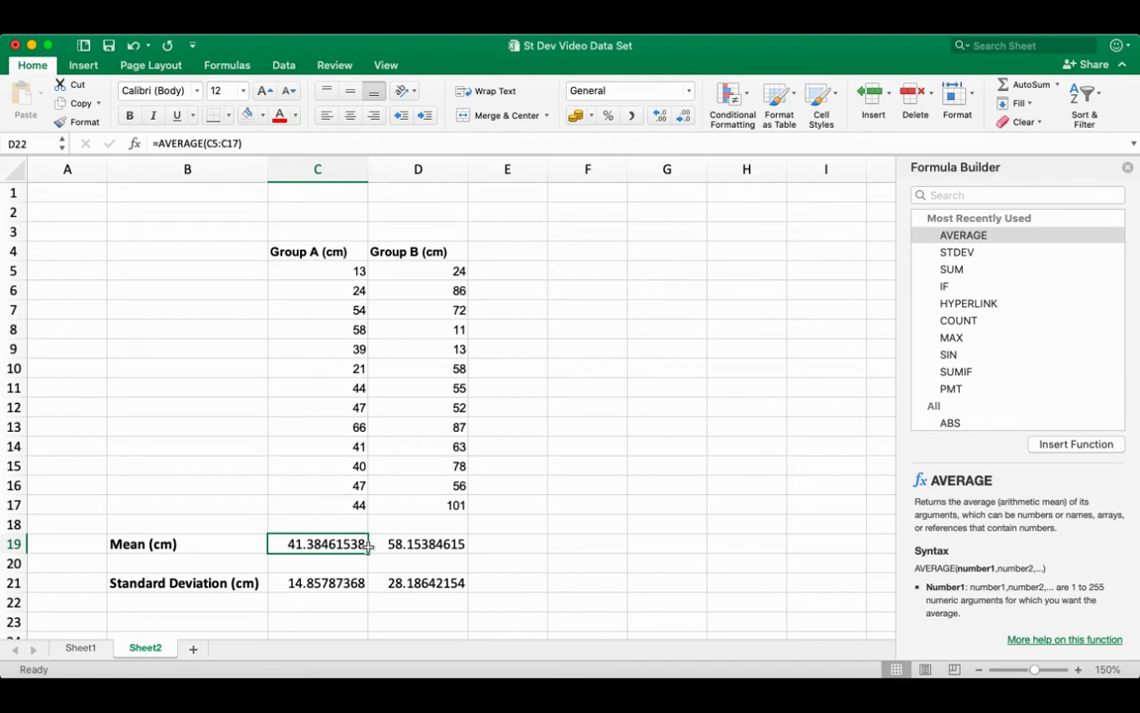
drag(367, 544, 425, 584)
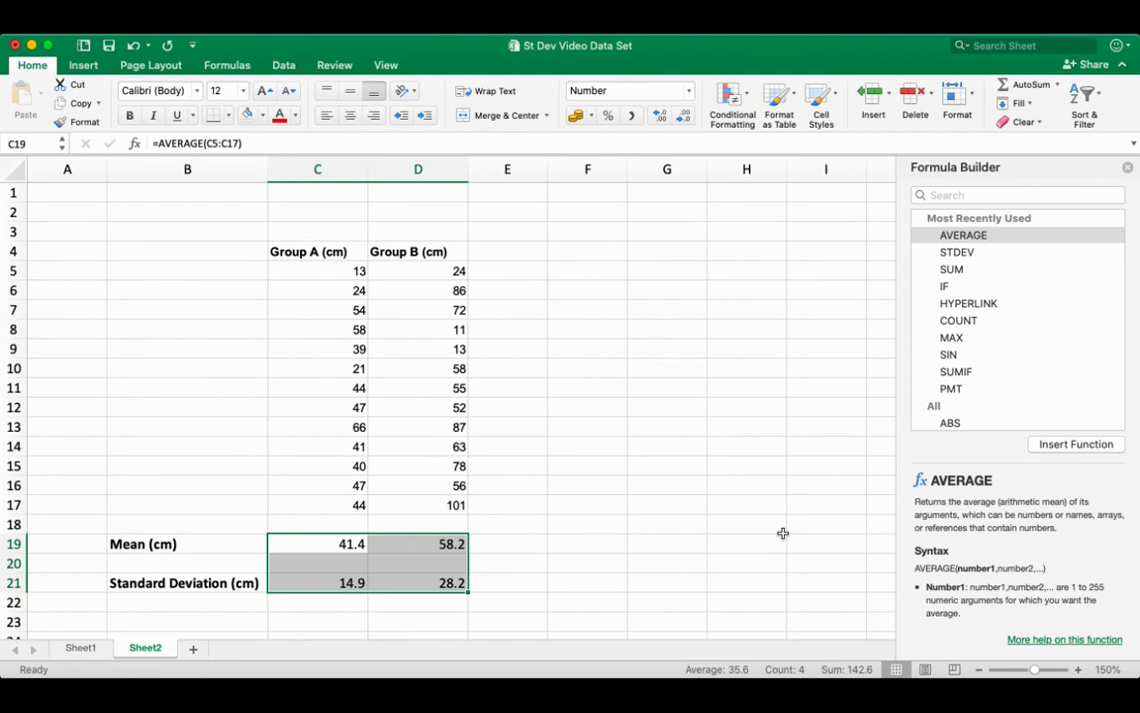
click(1127, 167)
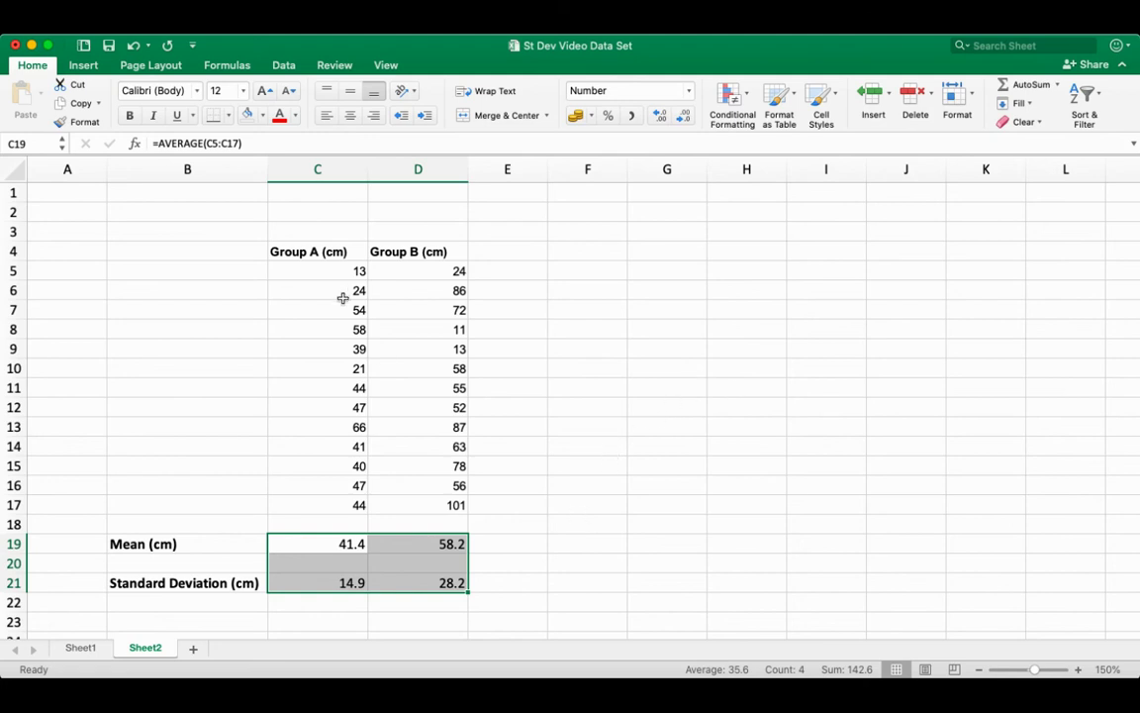
Copy the Group A and Group B headers from C4:D4 into C18:D18 above the mean row
click(335, 251)
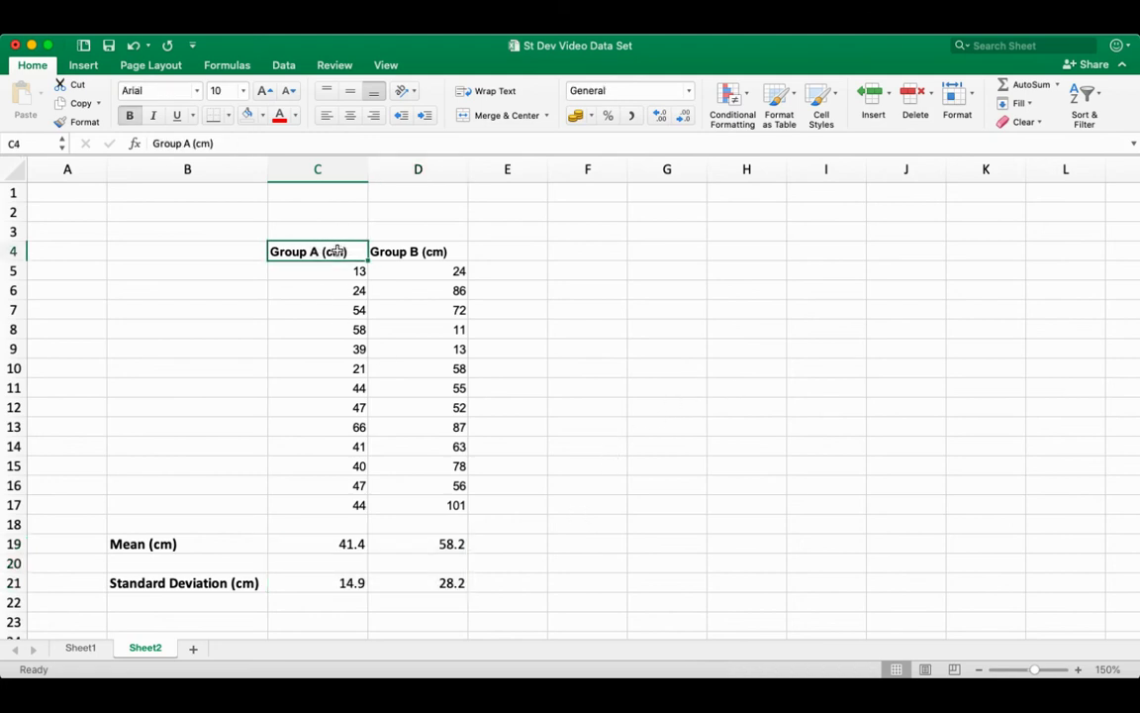
drag(336, 252, 416, 251)
key(super+c)
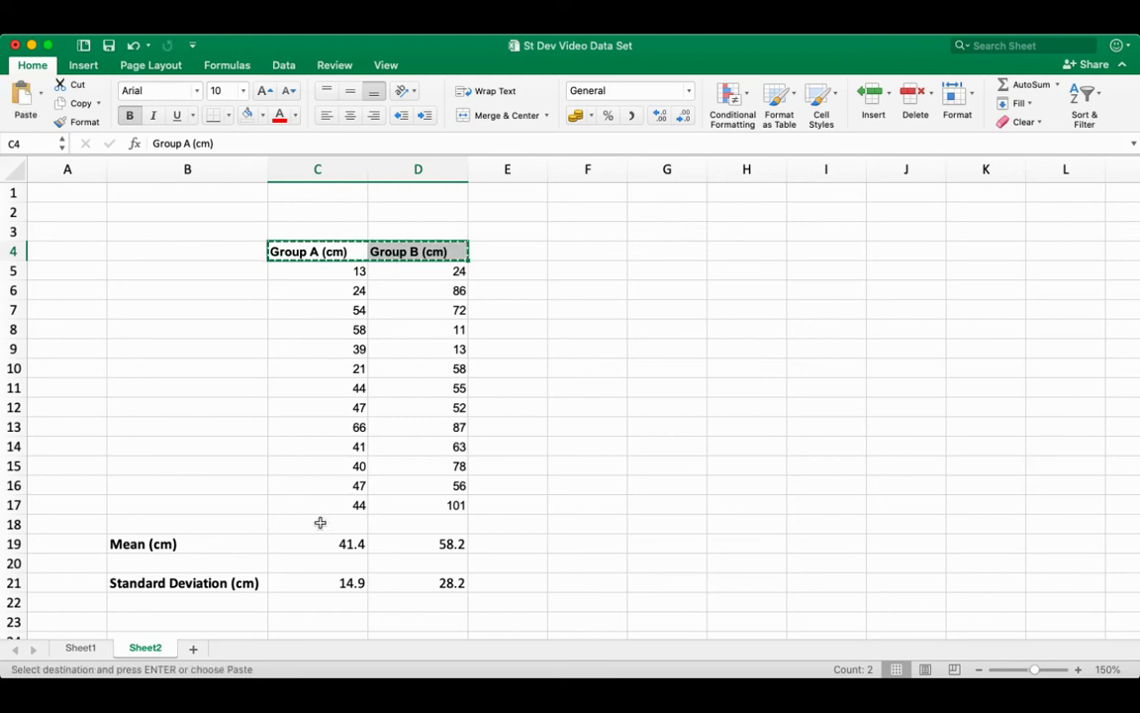
click(320, 523)
key(super+v)
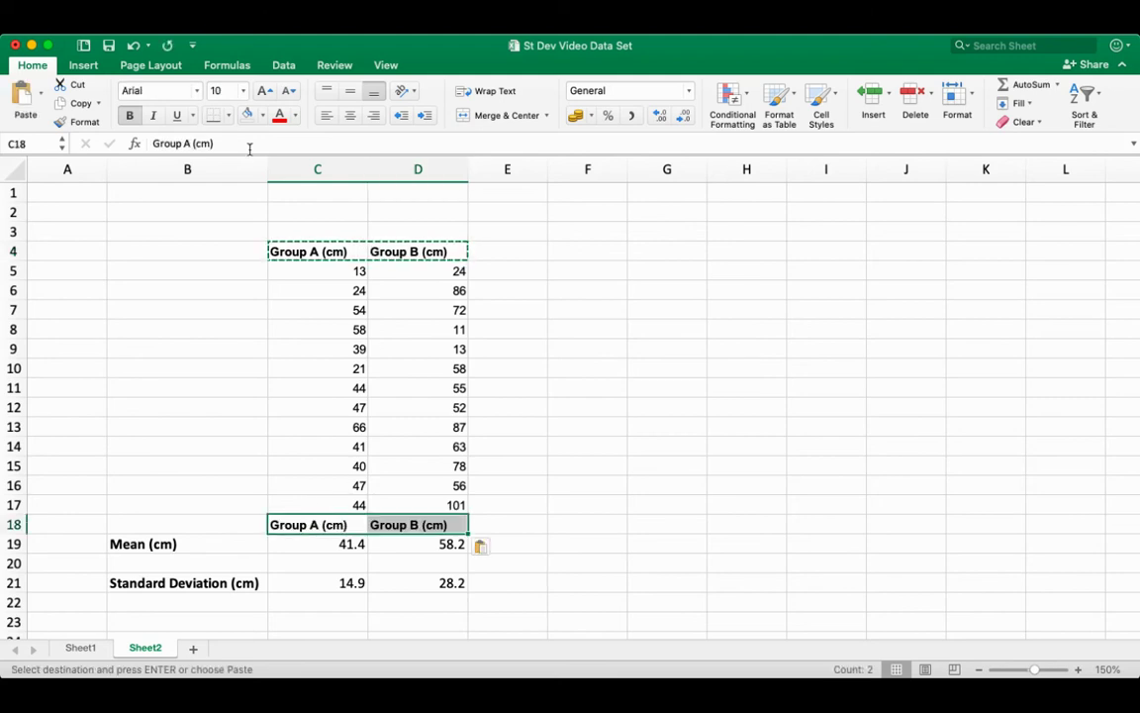
key(Escape)
Shorten the copied header in C18 to "Group A" by removing its (cm) unit
click(246, 144)
key(BackSpace)
key(BackSpace)
key(BackSpace)
key(BackSpace)
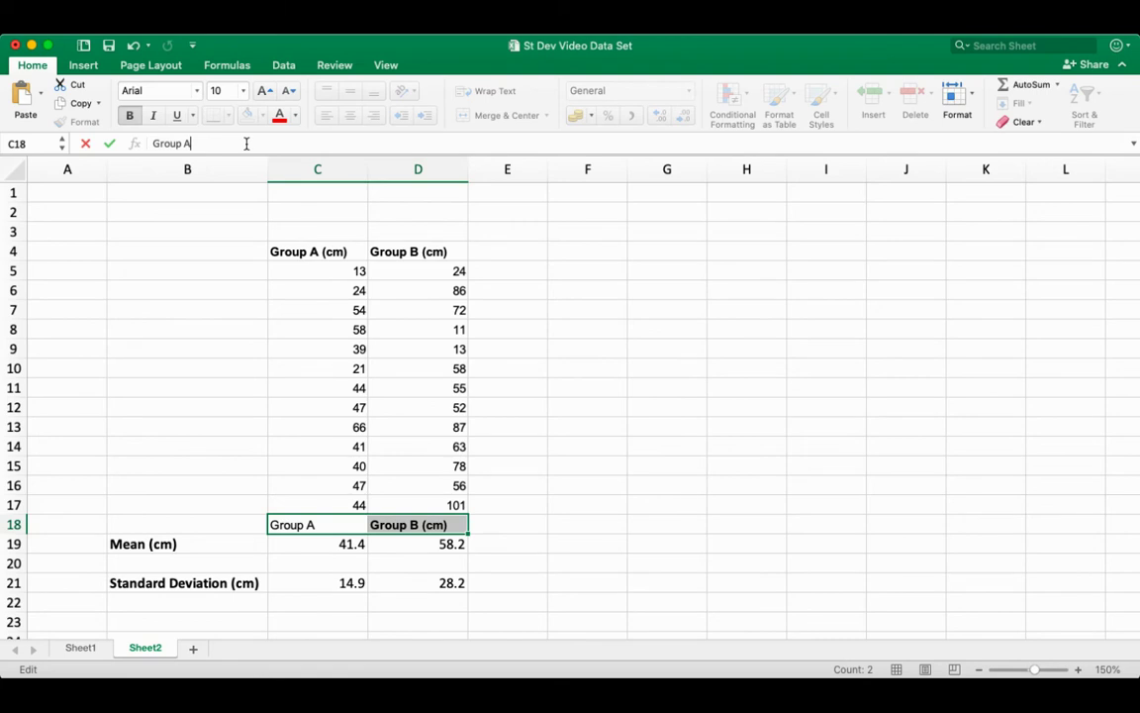
key(Return)
Shorten the copied header in D18 to "Group B" by removing its (cm) unit
click(407, 521)
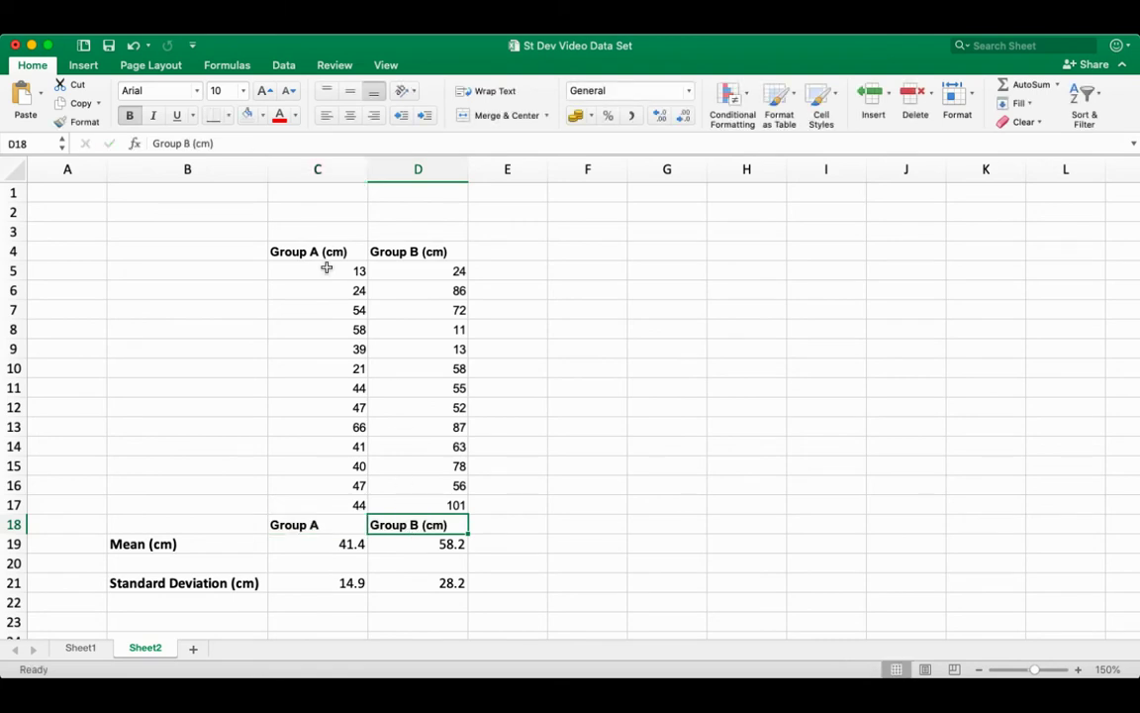
click(252, 141)
key(BackSpace)
key(BackSpace)
key(BackSpace)
key(BackSpace)
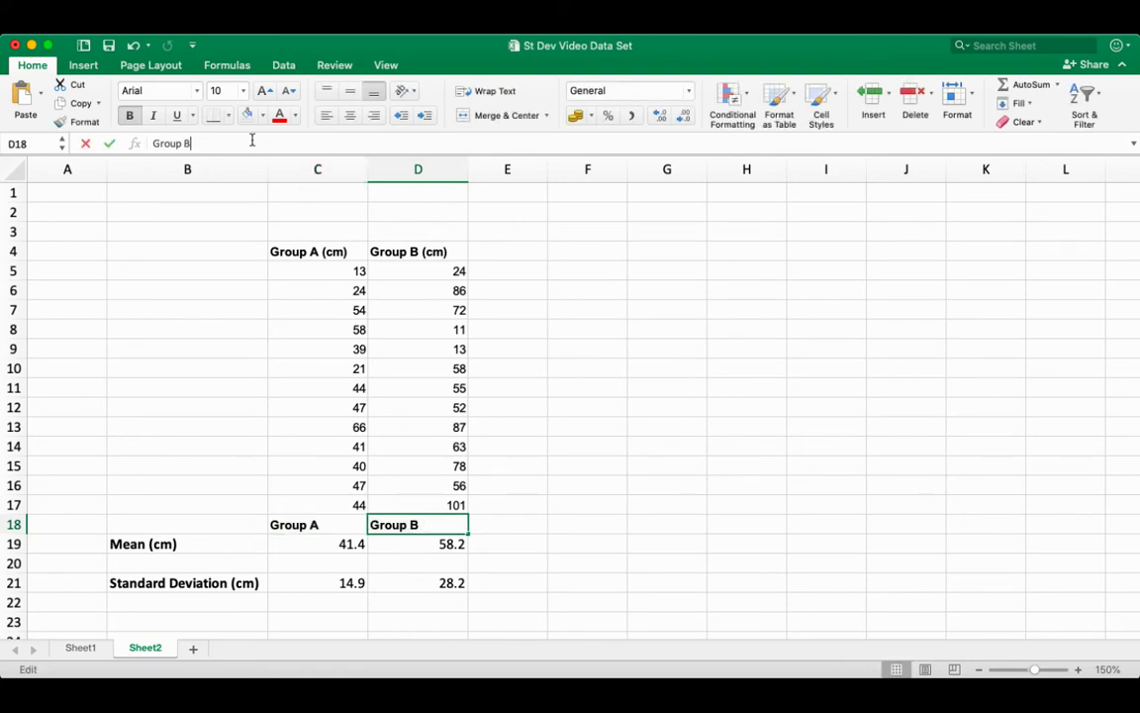
key(Return)
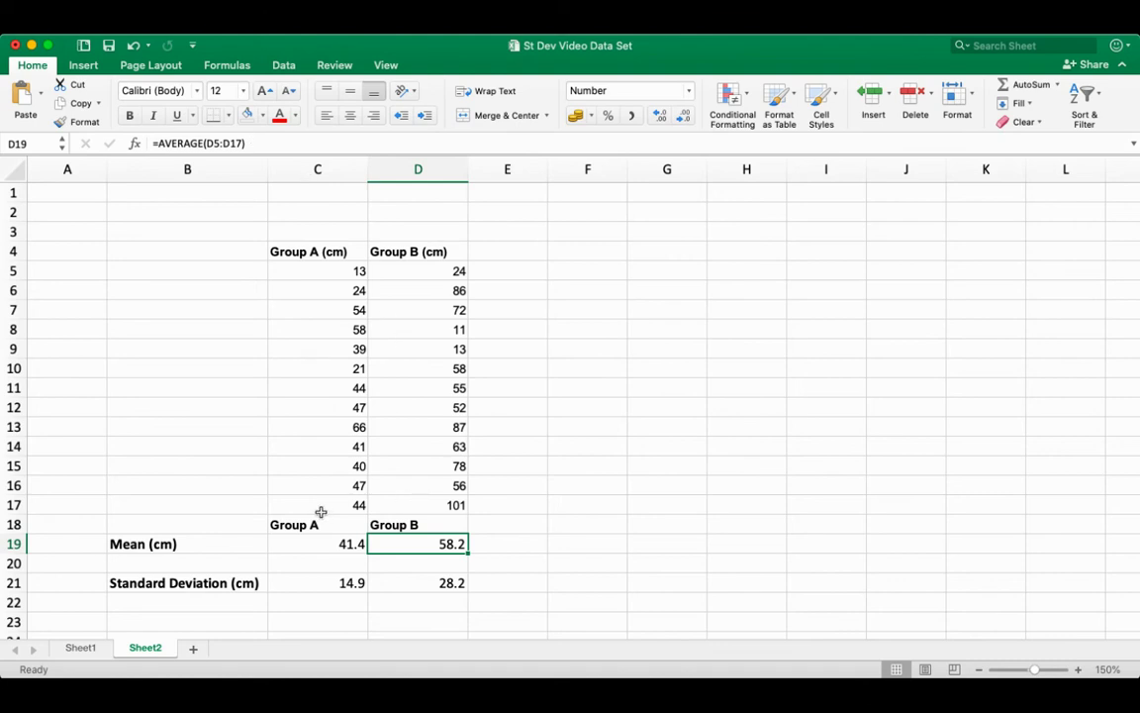
Insert a clustered column chart of the group means from C18:D19 and place it beside the data columns
drag(285, 522, 396, 547)
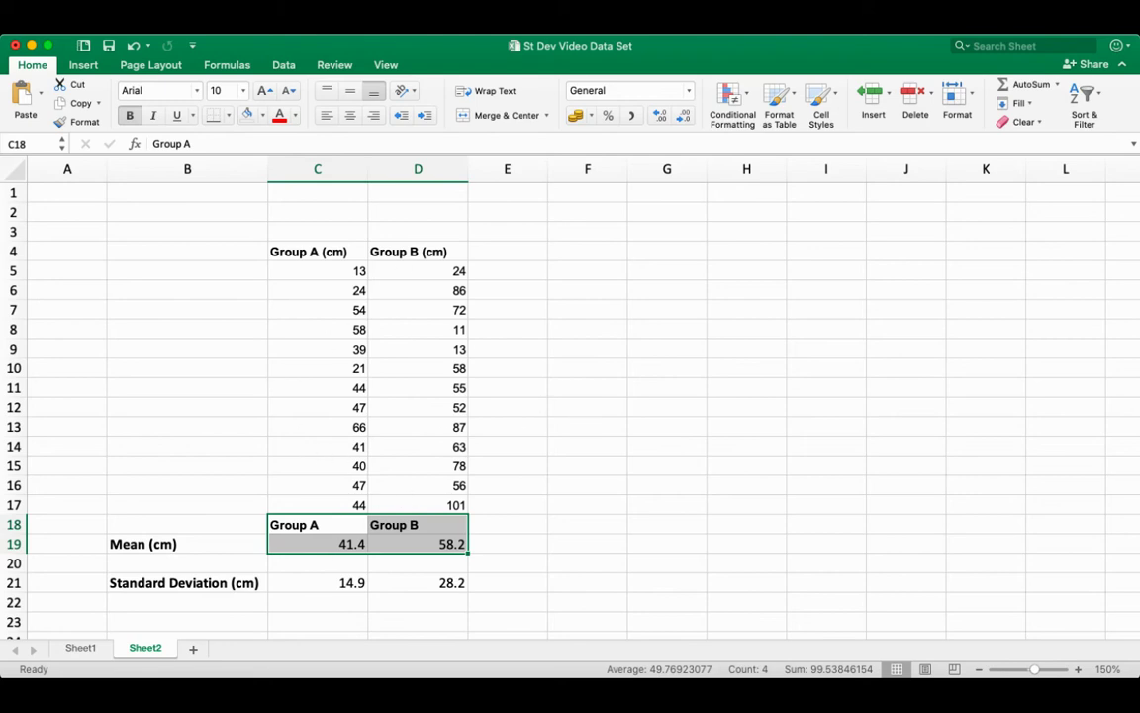
click(78, 67)
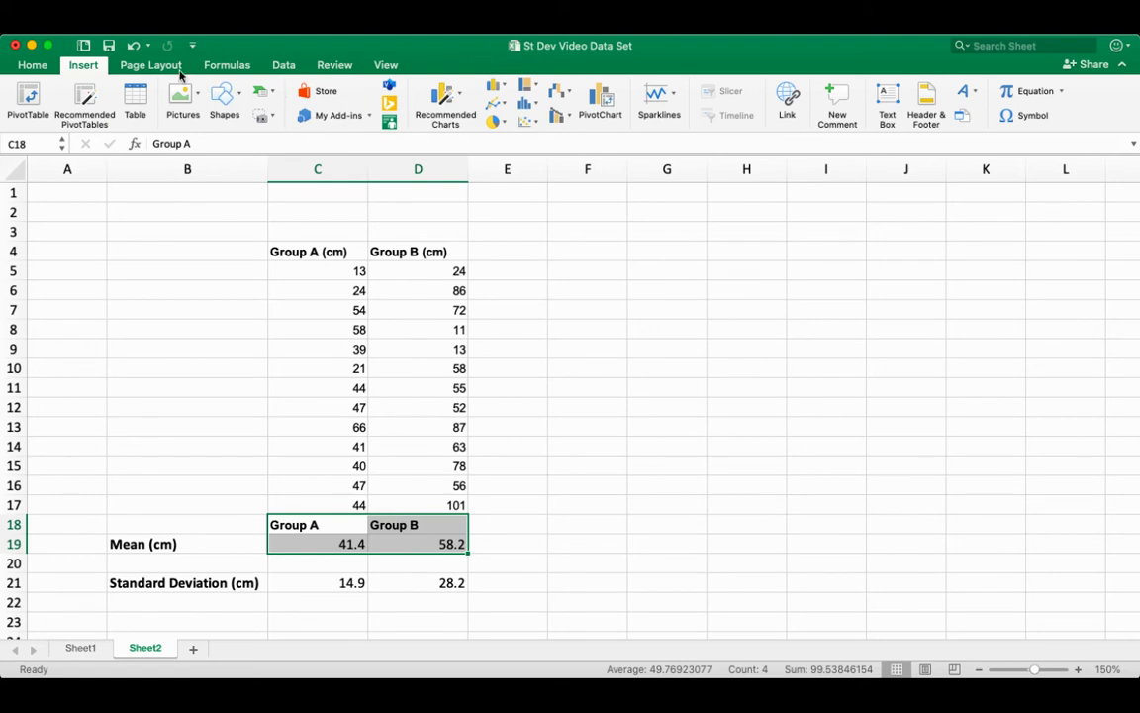
click(495, 88)
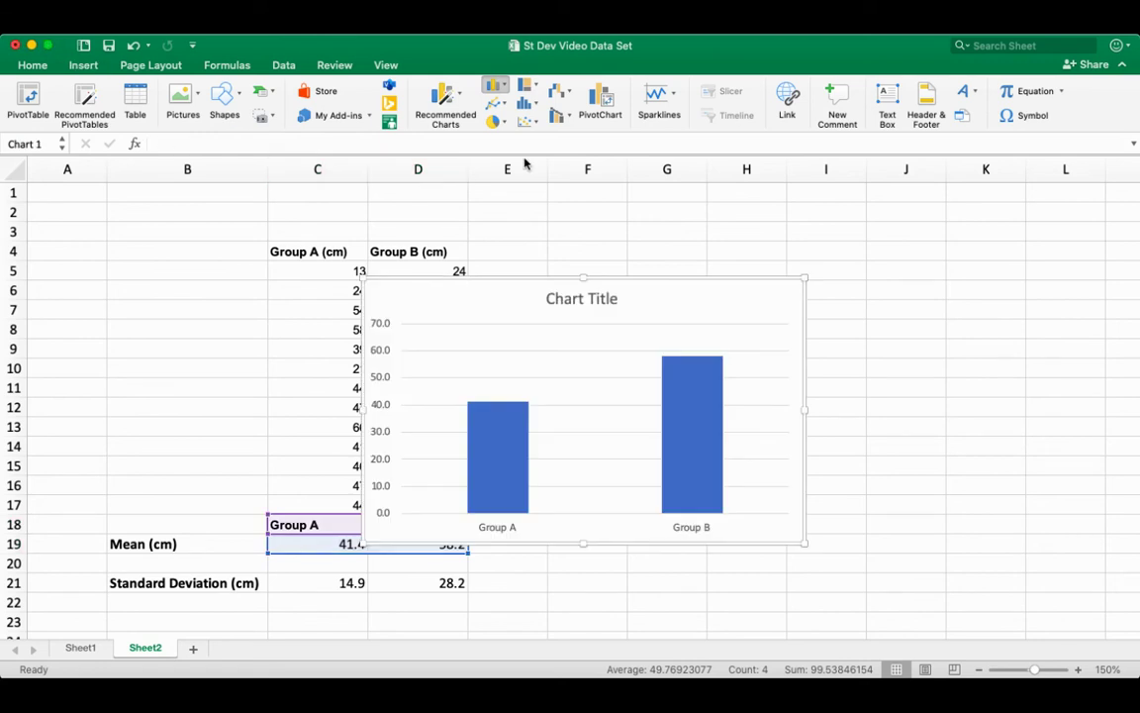
drag(506, 303, 671, 264)
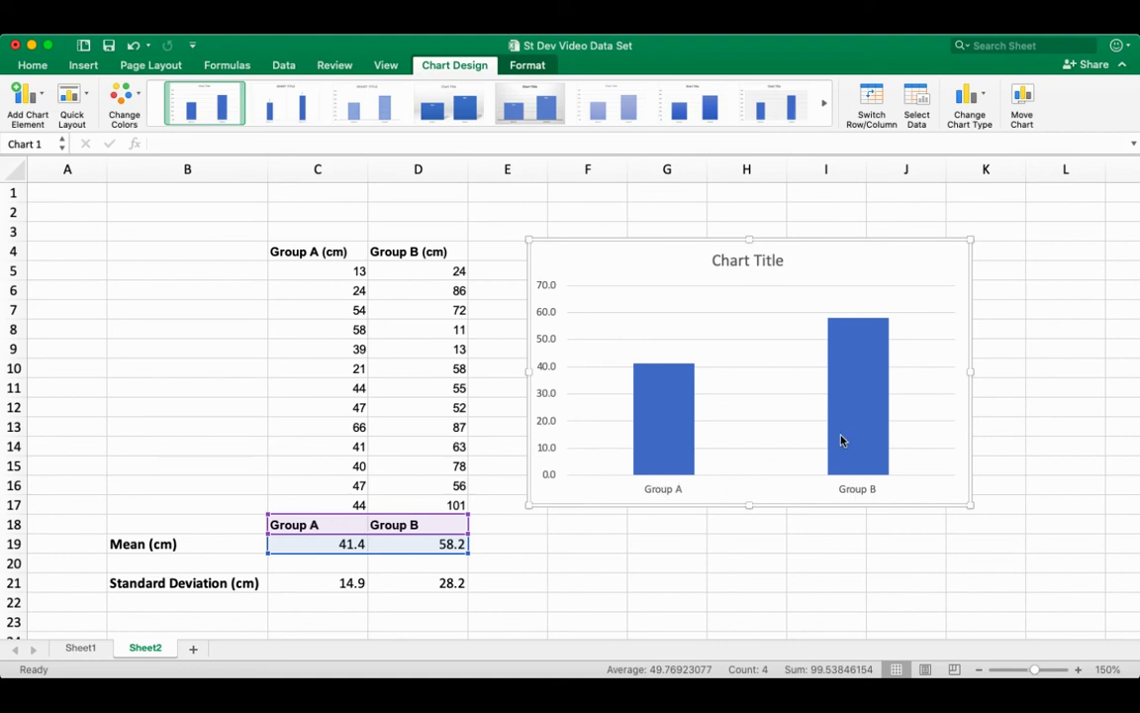
Replace the chart title with "Heights of 2 Groups of Things (cm)"
click(757, 259)
triple_click(757, 259)
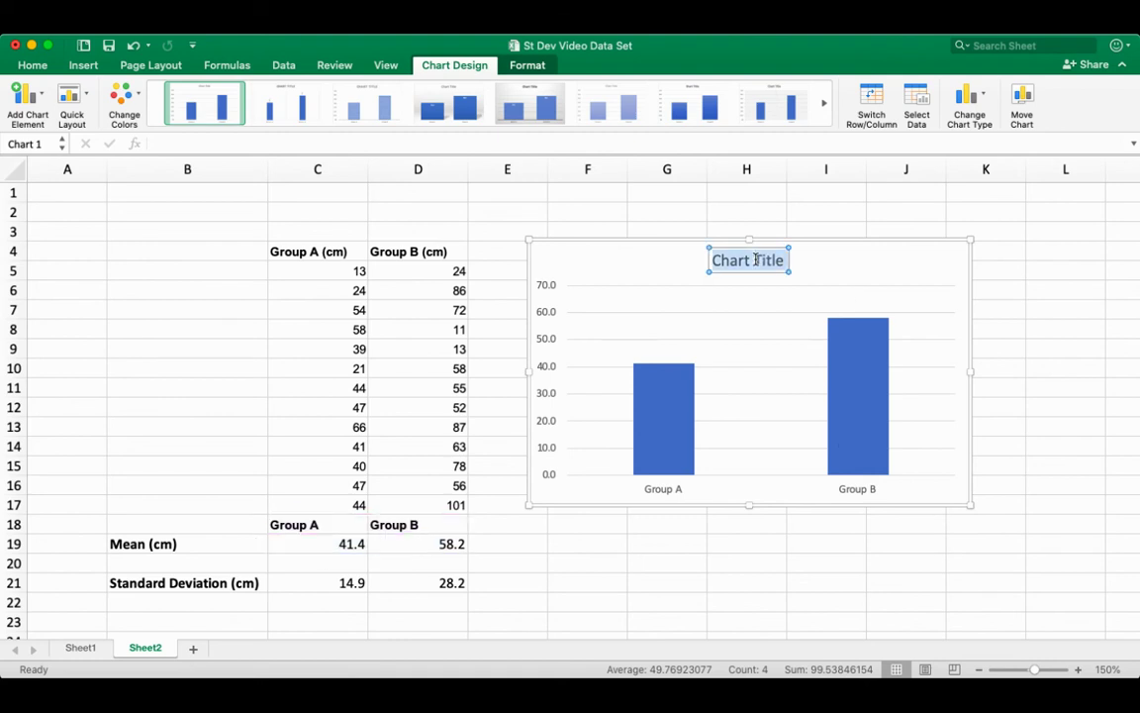
key(BackSpace)
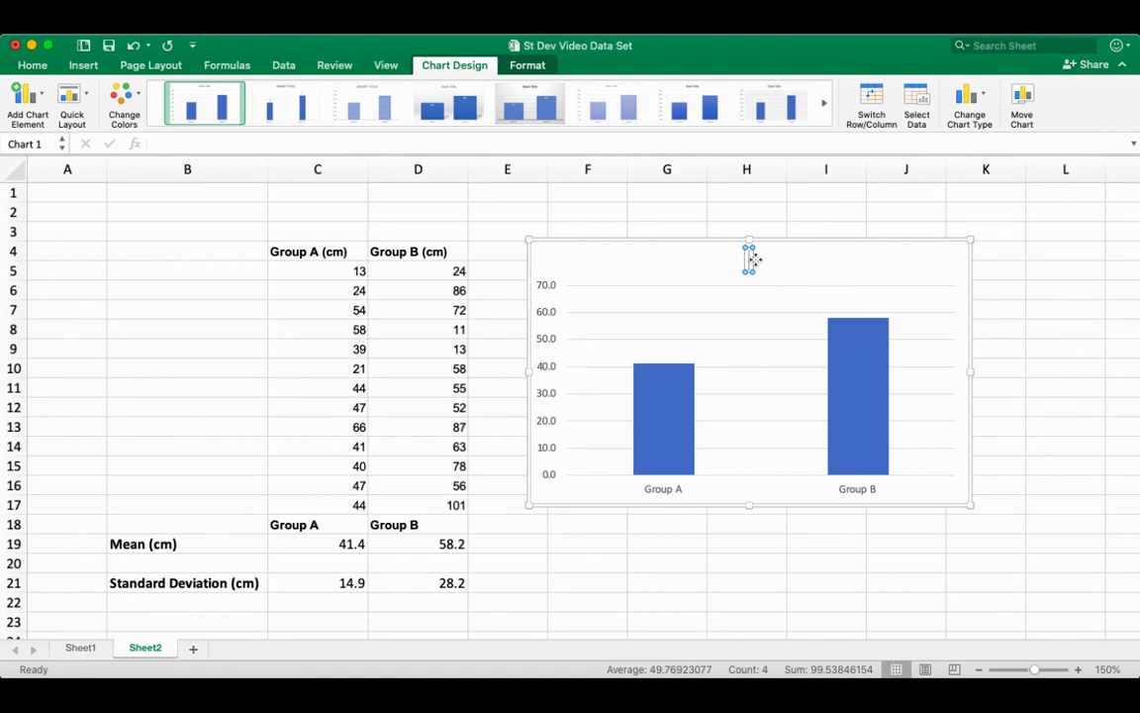
text(Height)
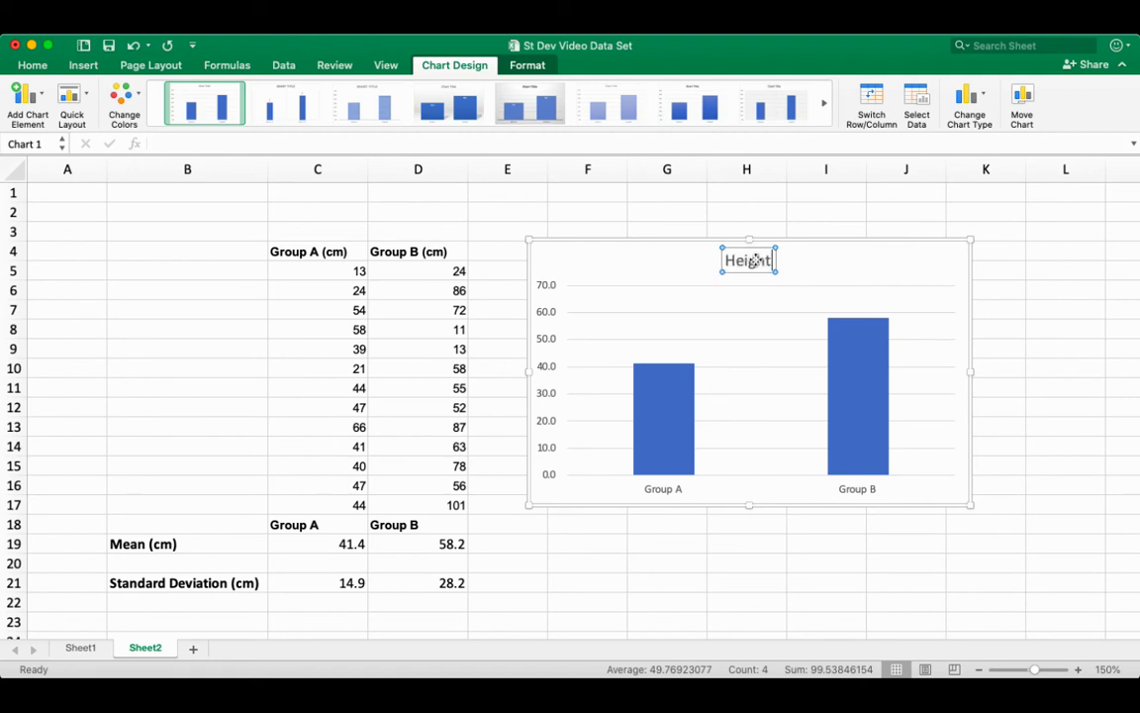
text(s of 2 Groups of)
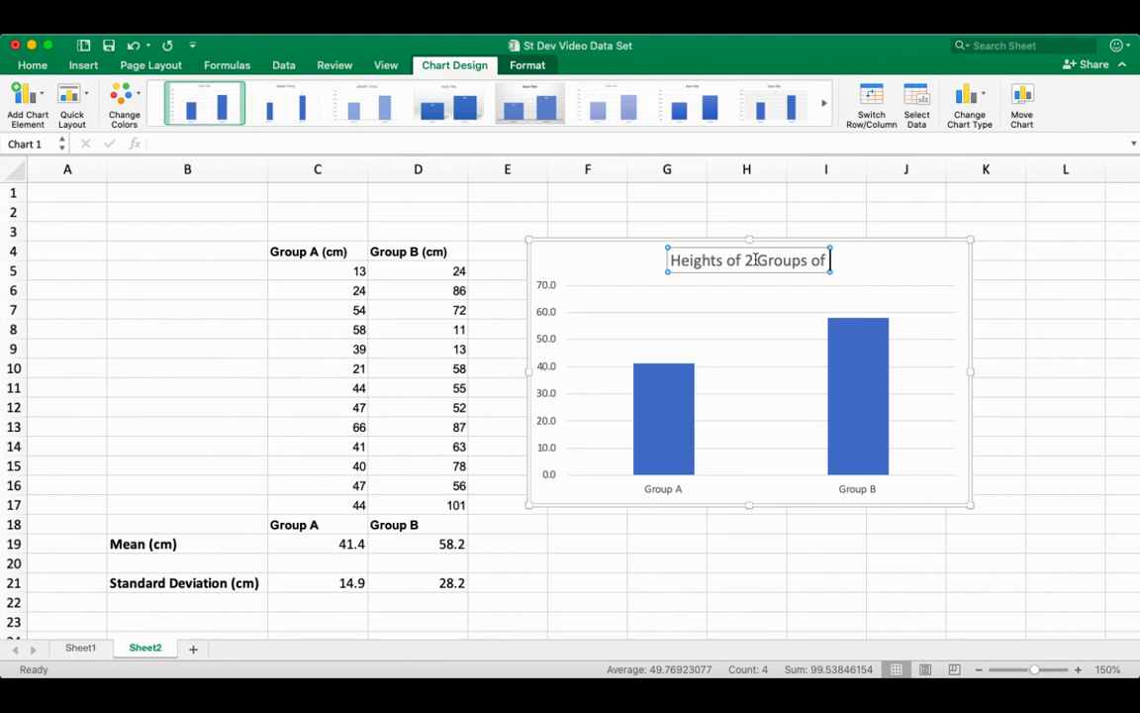
text( Things)
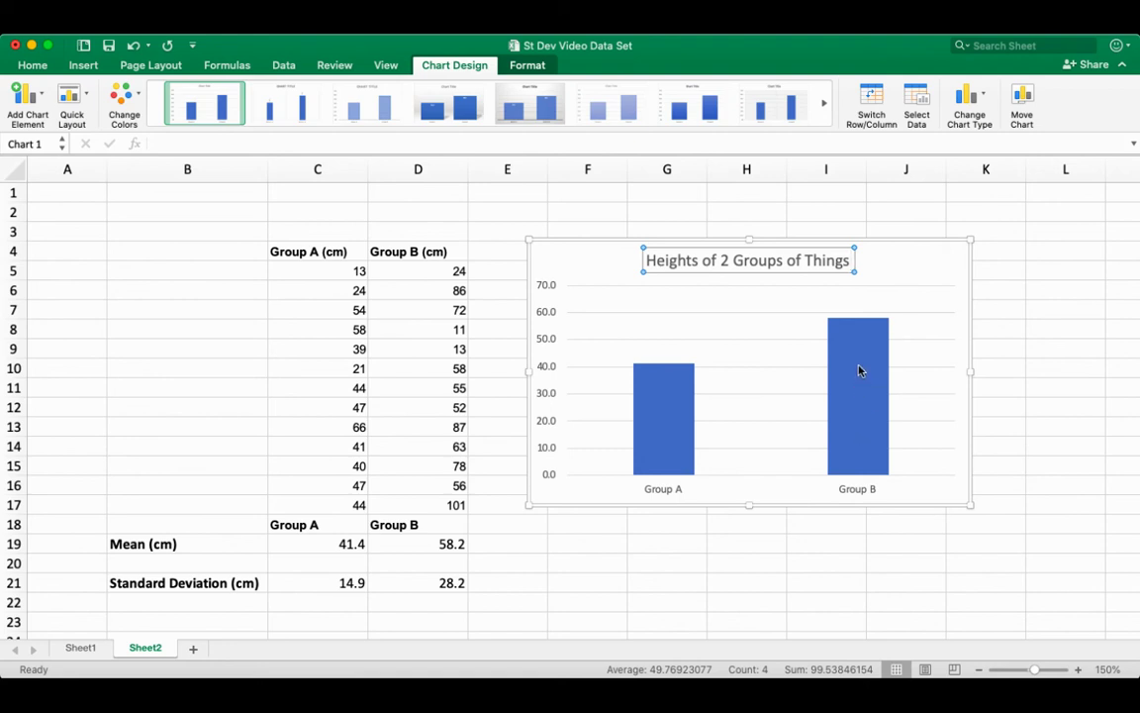
text((cm))
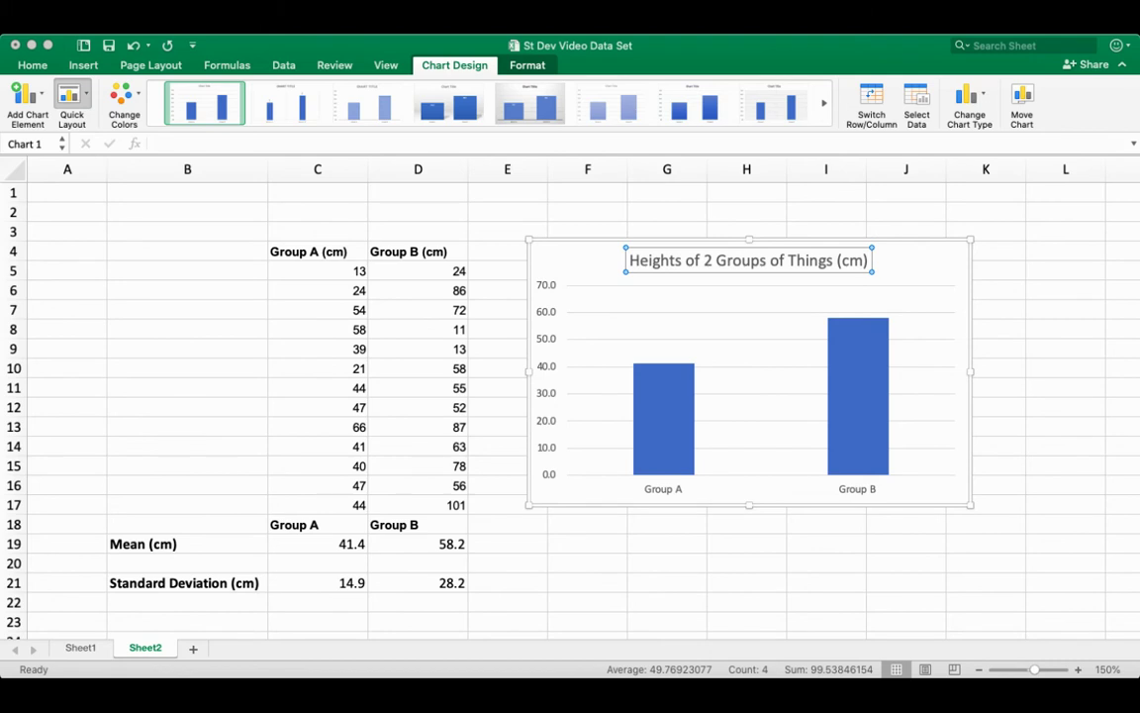
Apply a quick chart layout with axis titles and a legend, and name the vertical axis "Height (cm)"
click(252, 323)
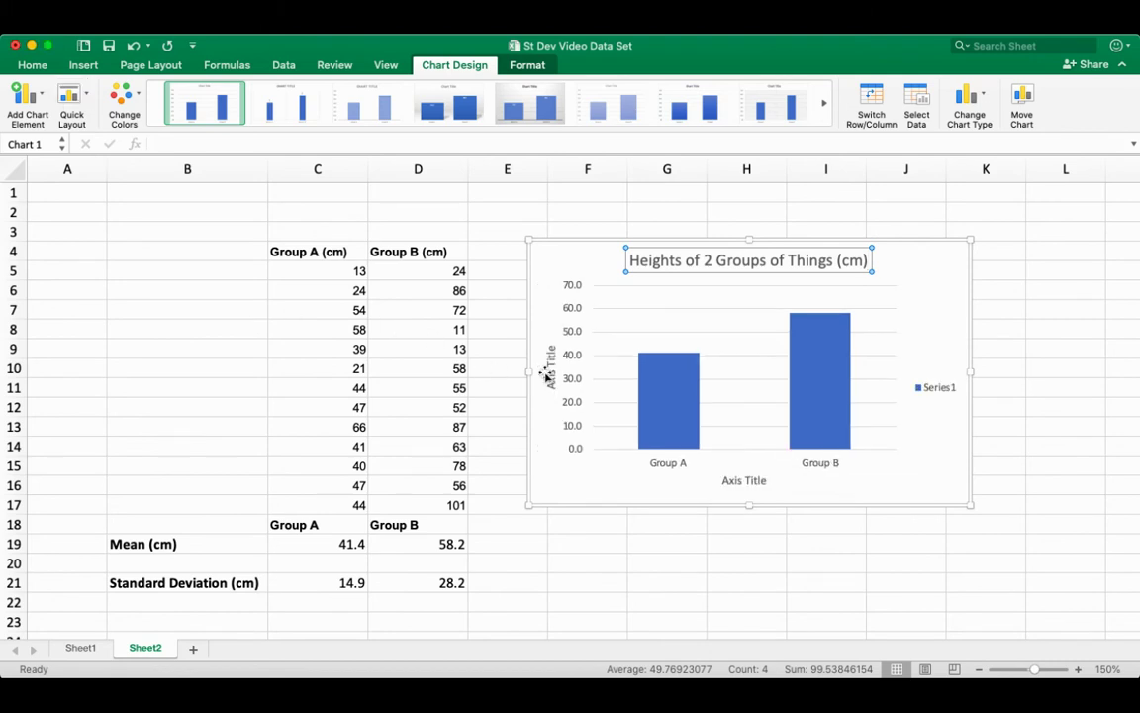
double_click(547, 371)
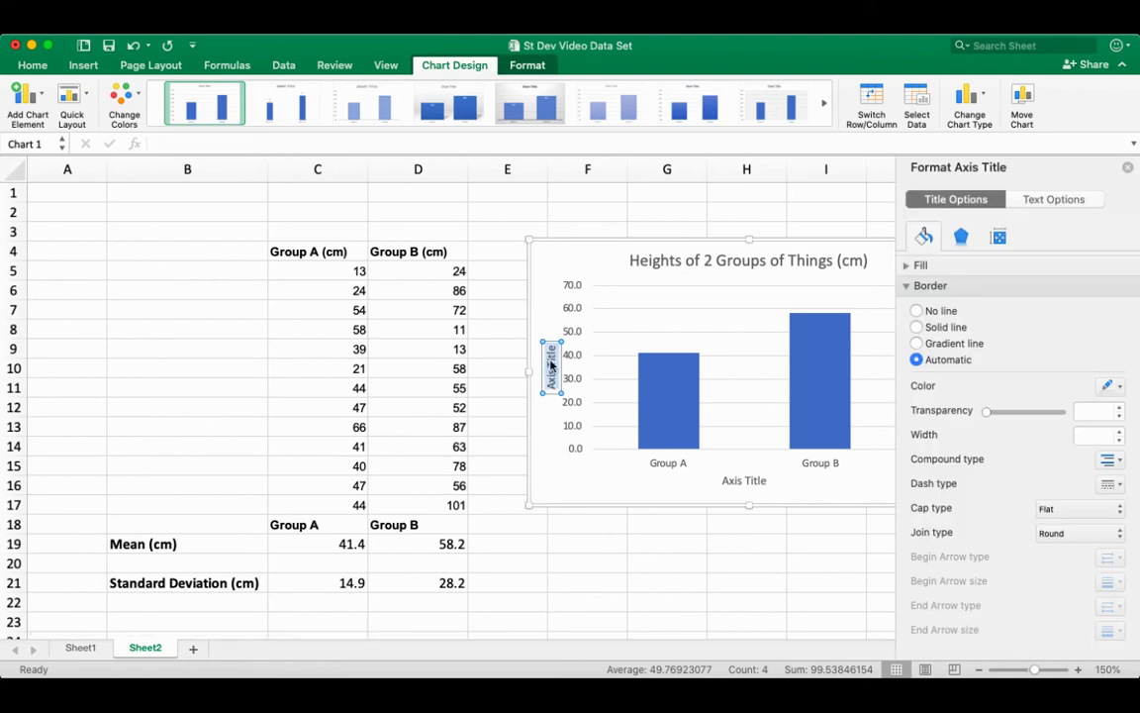
text(Heights (cm))
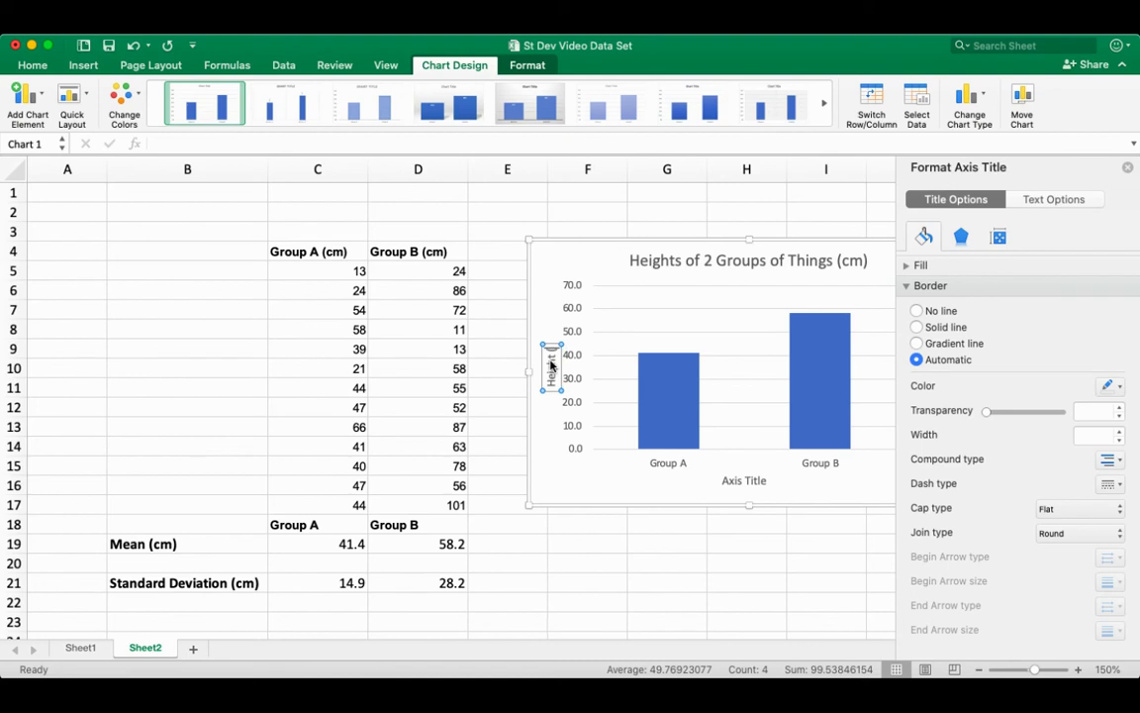
Name the chart's horizontal axis "Type of Thing" and close the axis title formatting options
click(749, 481)
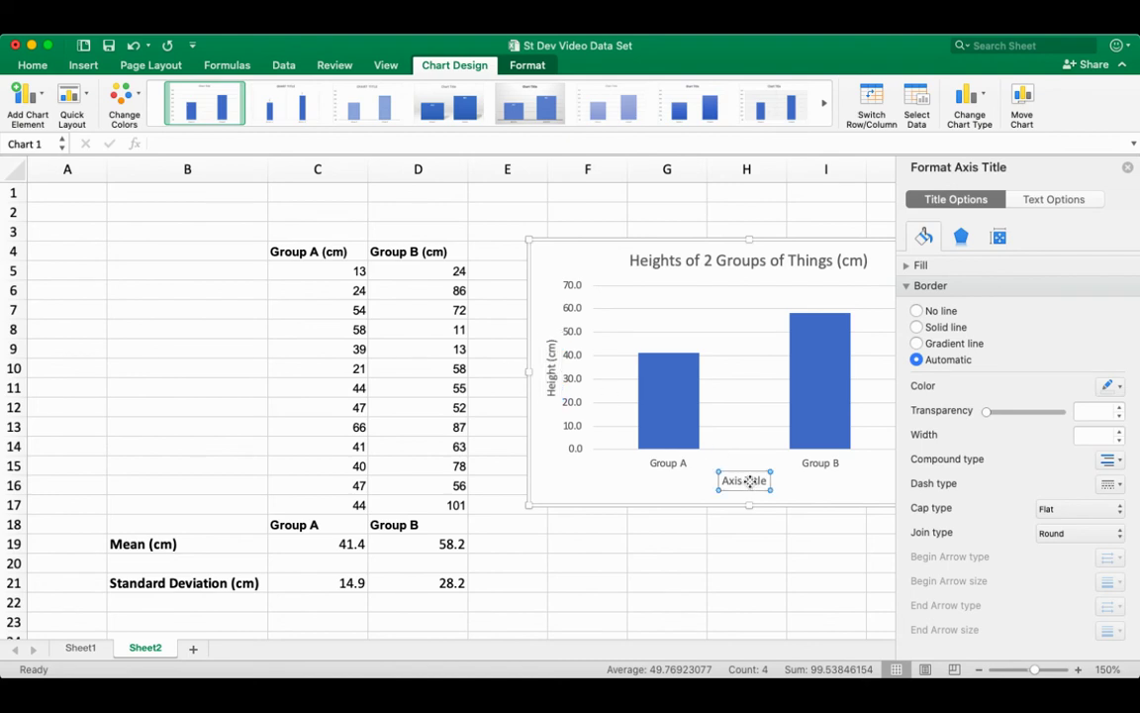
double_click(736, 481)
text(Type)
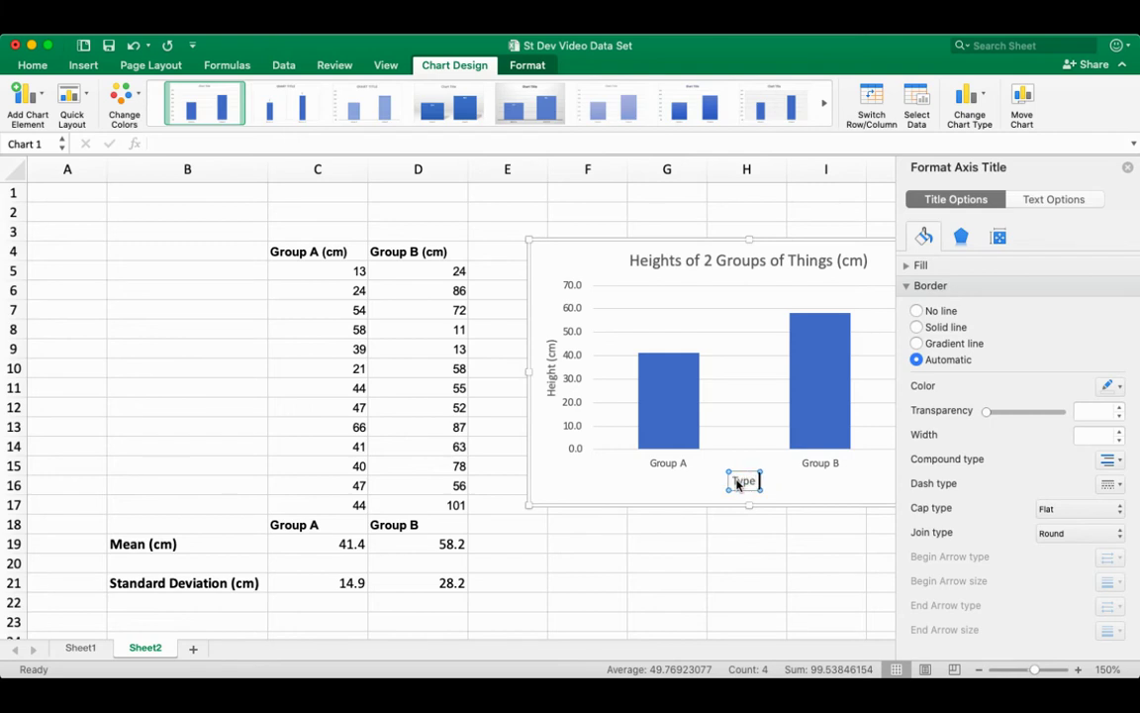
text( of Thing)
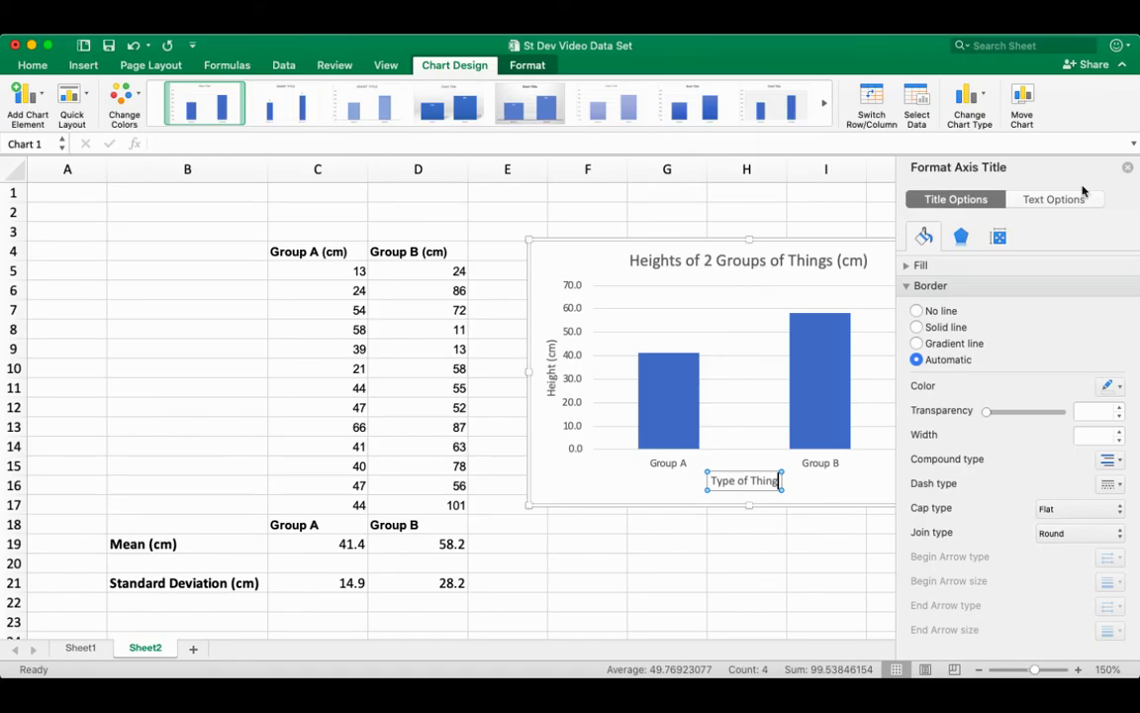
click(1128, 168)
click(972, 229)
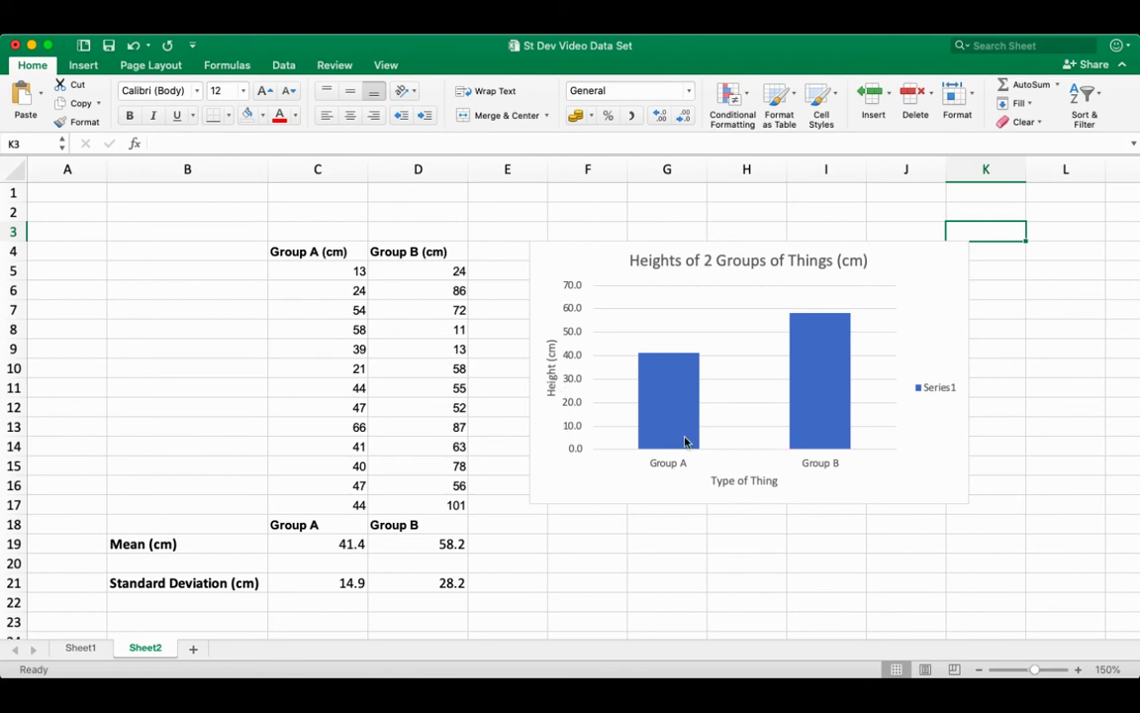
Add vertical error bars to the column chart, with capped ends in both directions and a custom error amount
click(934, 287)
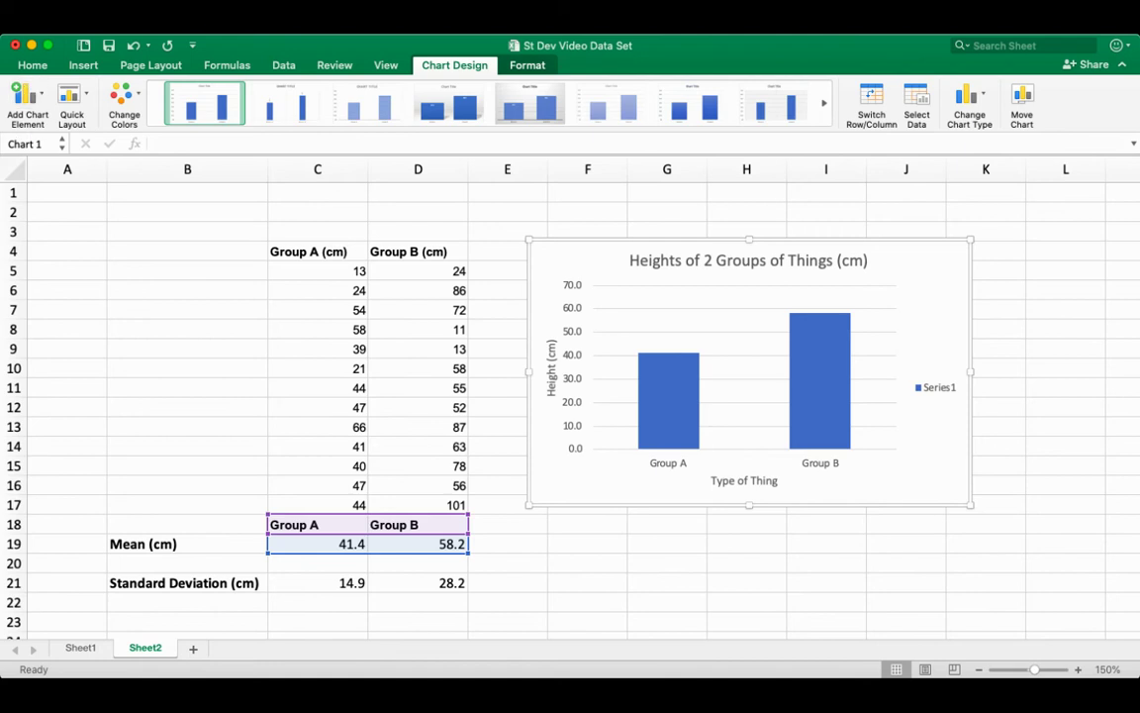
click(44, 103)
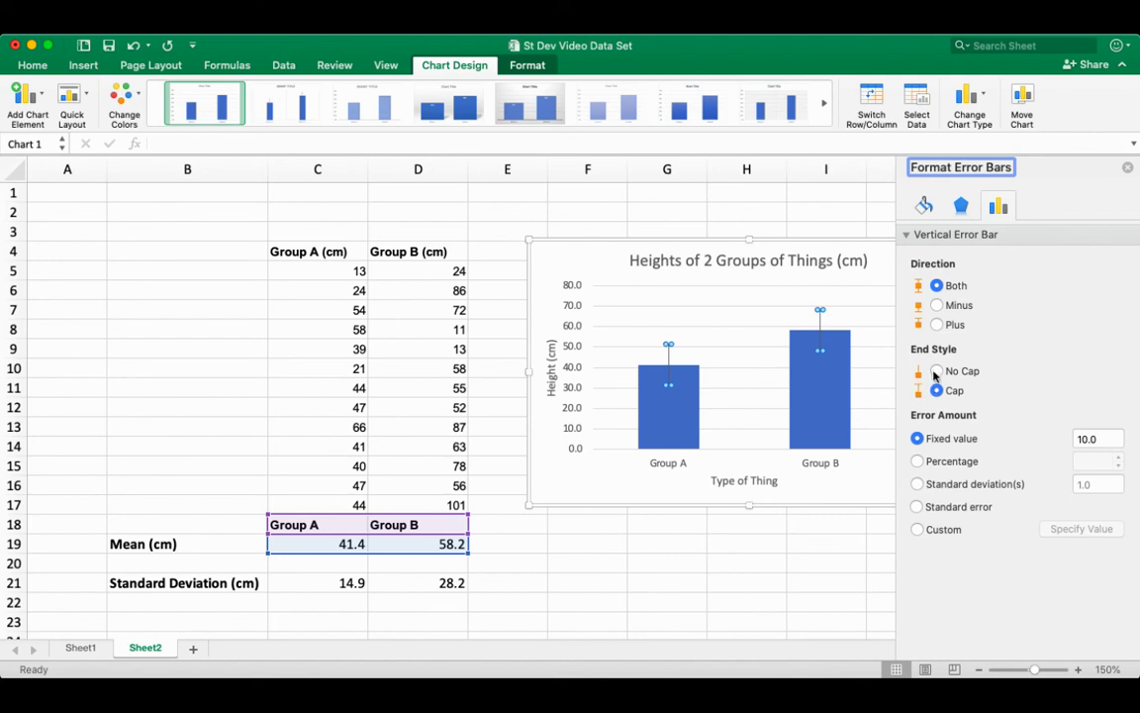
click(936, 371)
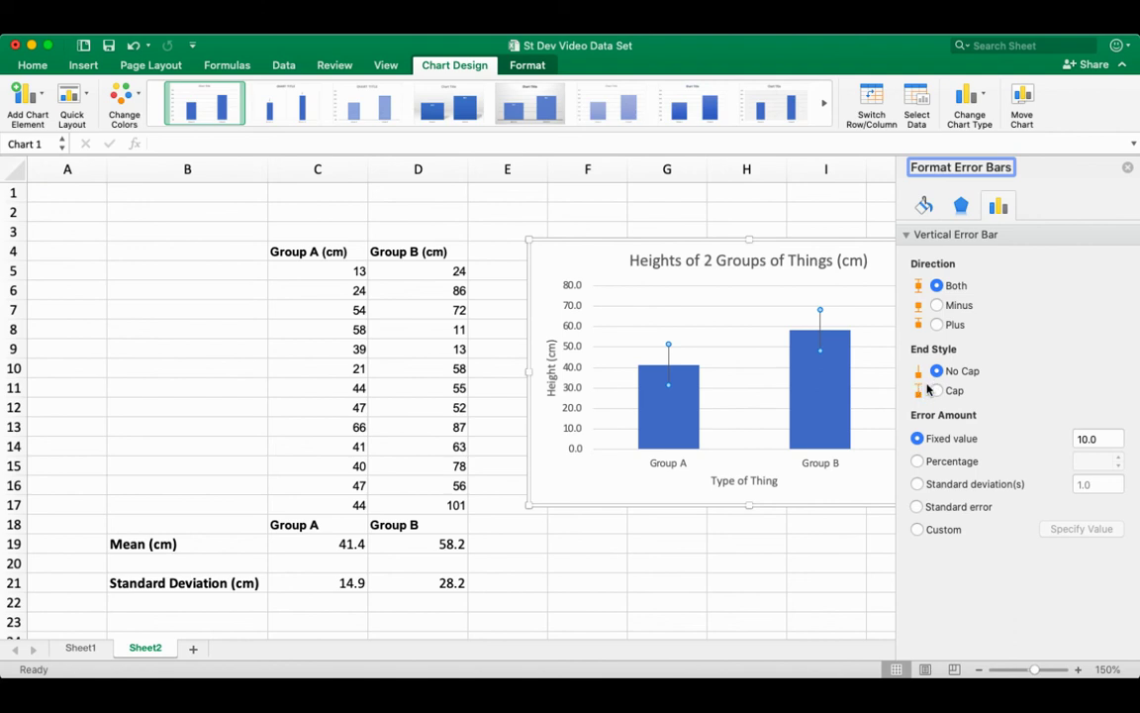
click(936, 390)
click(917, 530)
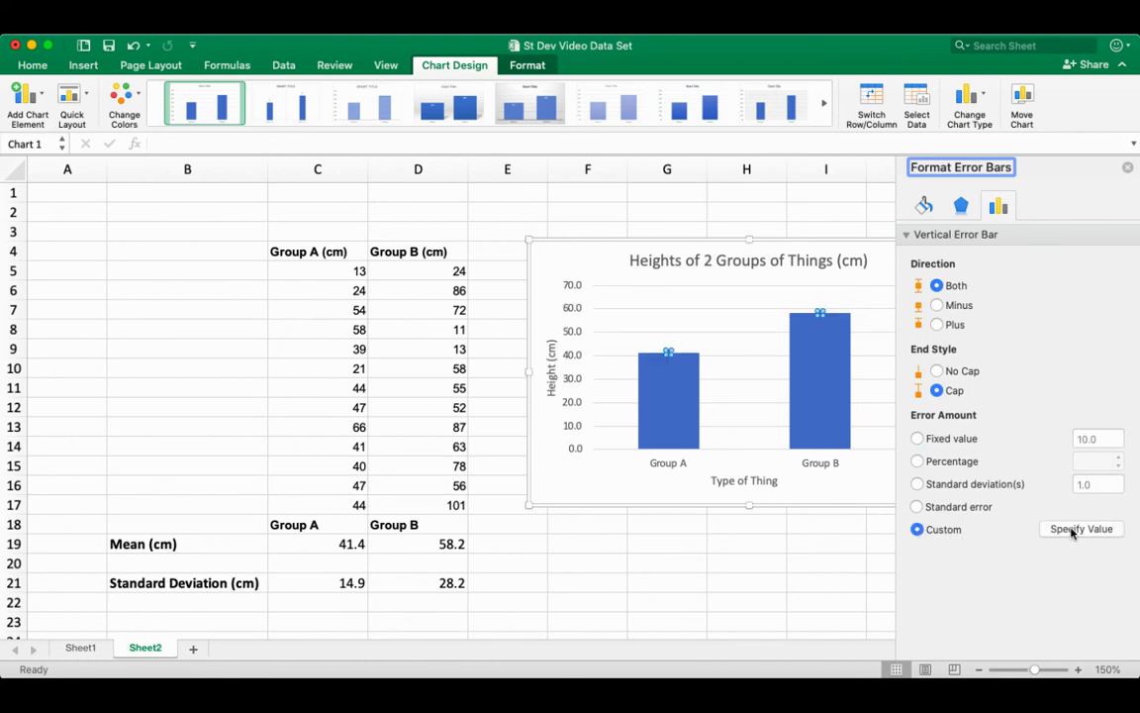
Specify the standard deviations in C21:D21 as the custom positive and negative error values, and close the error bar options
click(1072, 532)
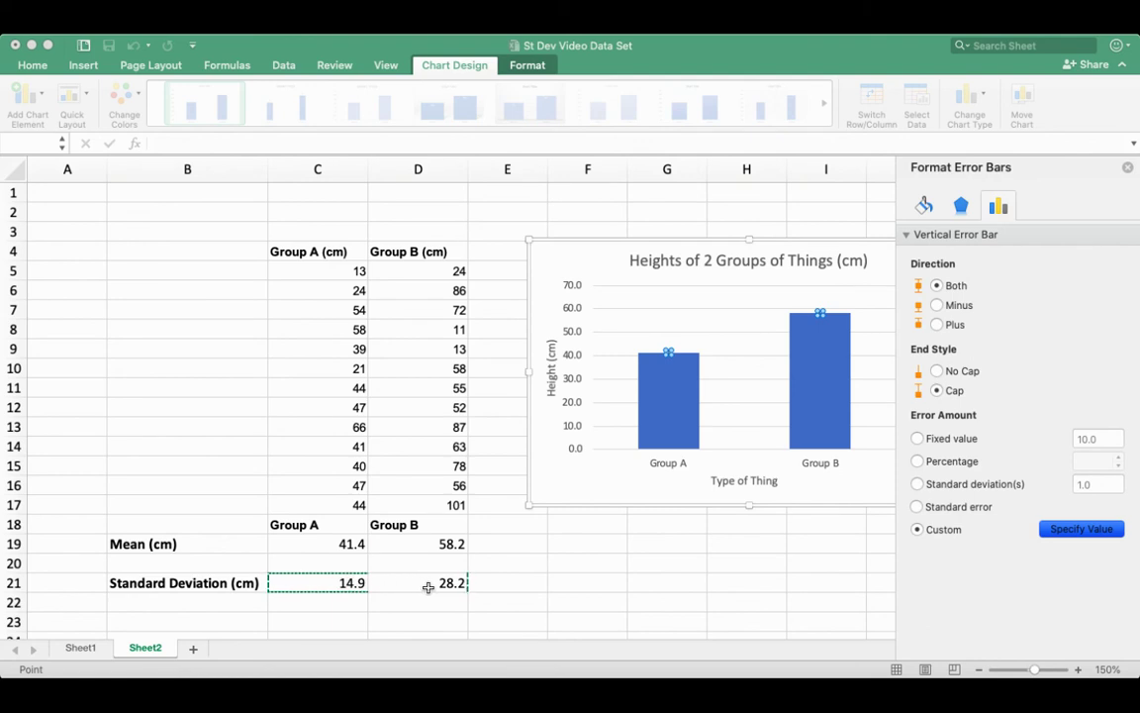
drag(367, 592, 436, 585)
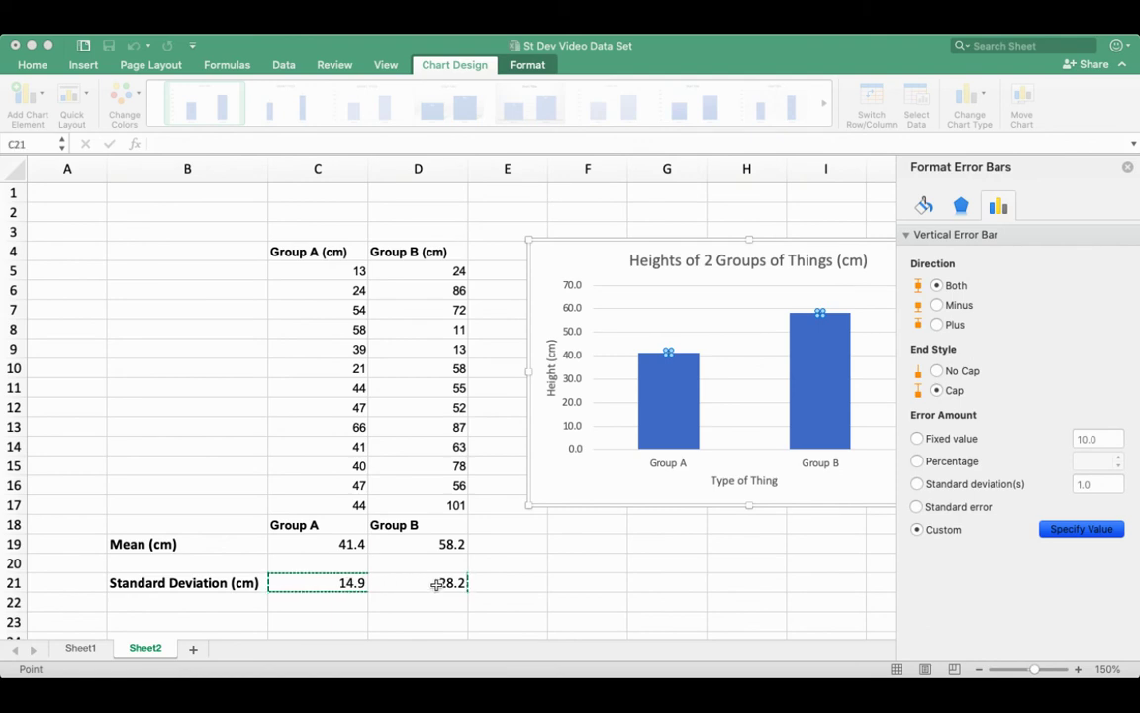
click(354, 583)
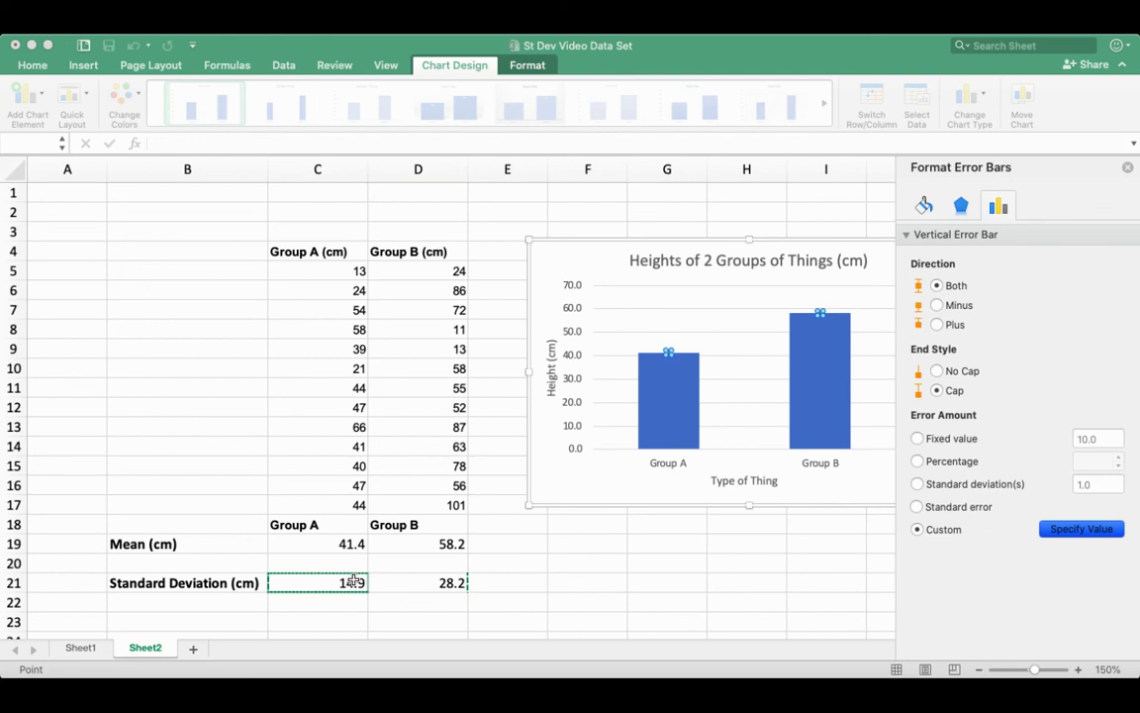
drag(354, 582, 430, 582)
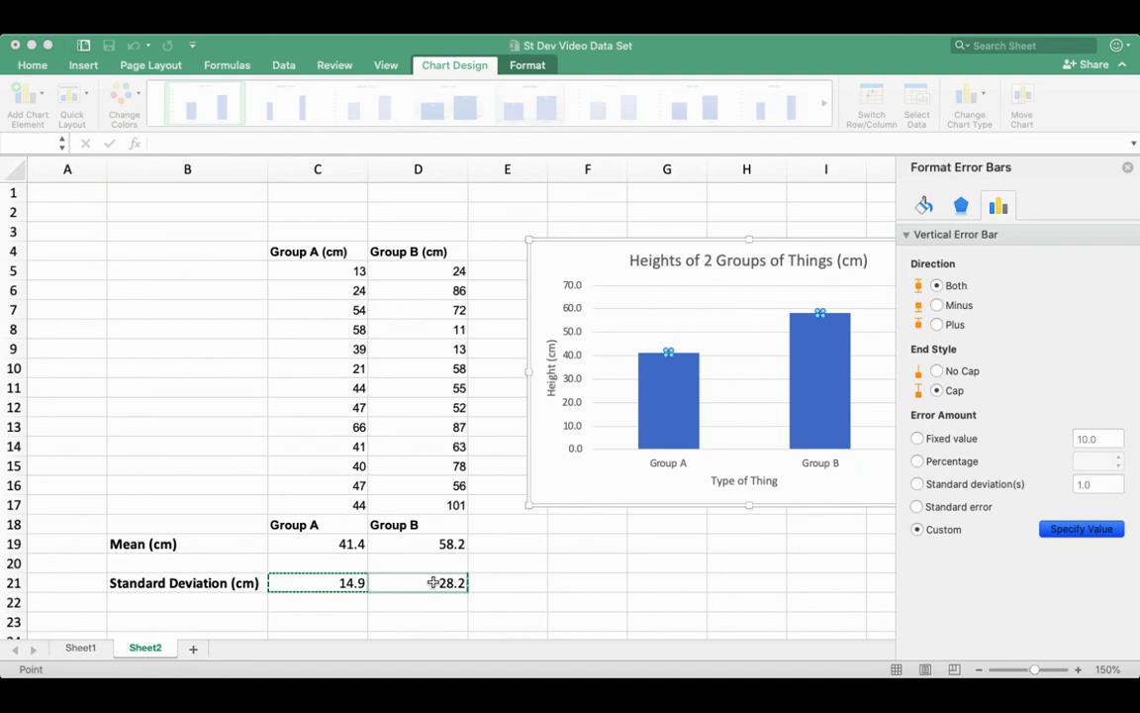
drag(433, 582, 622, 315)
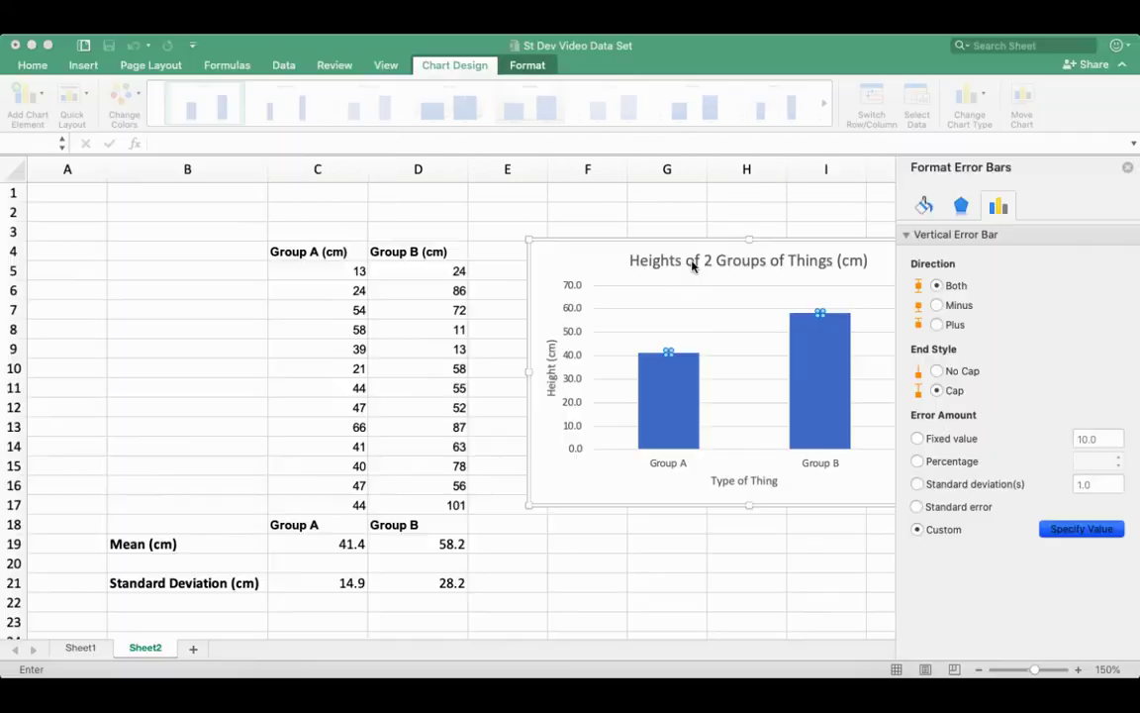
drag(692, 238, 407, 590)
key(Return)
click(606, 258)
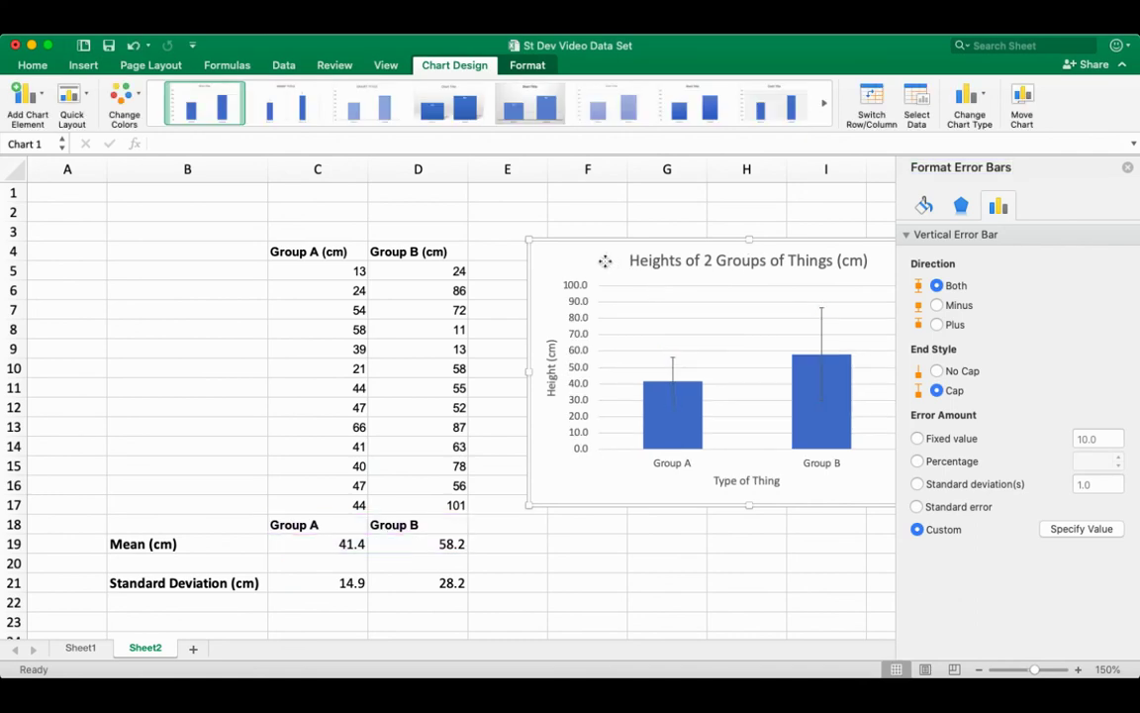
click(1128, 166)
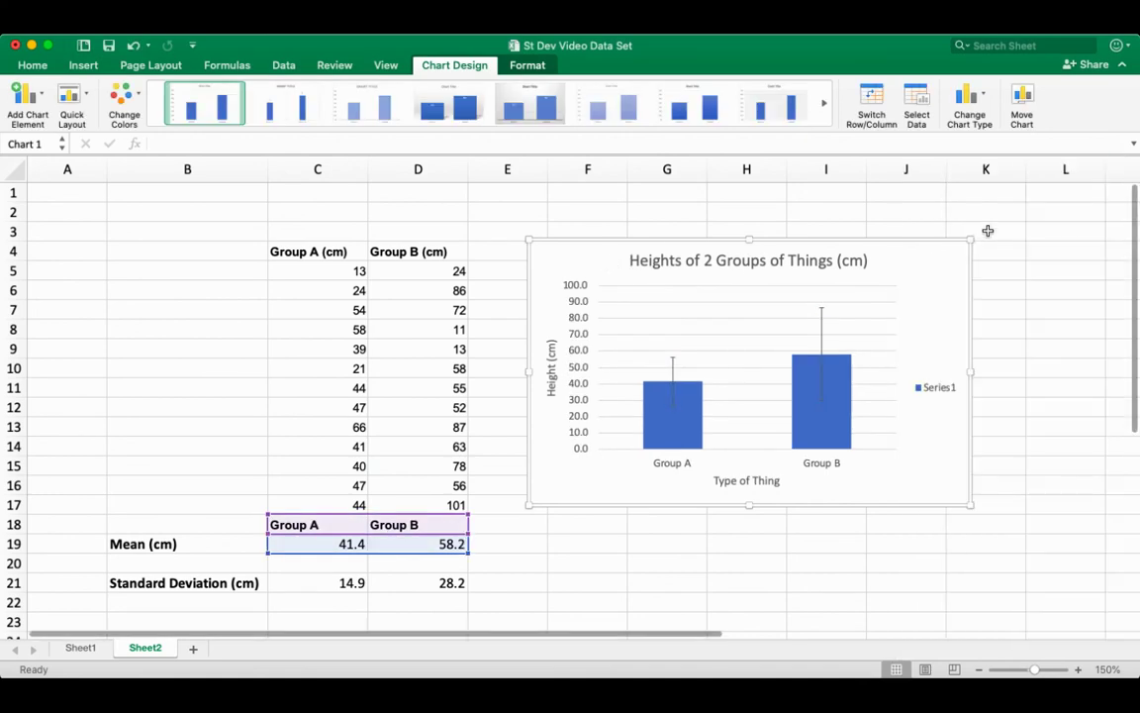
Move the chart slightly lower beside the data so that its upper corner sits in cell F6
mouse_move(913, 263)
mouse_down()
mouse_move(926, 259)
mouse_move(925, 282)
mouse_up()
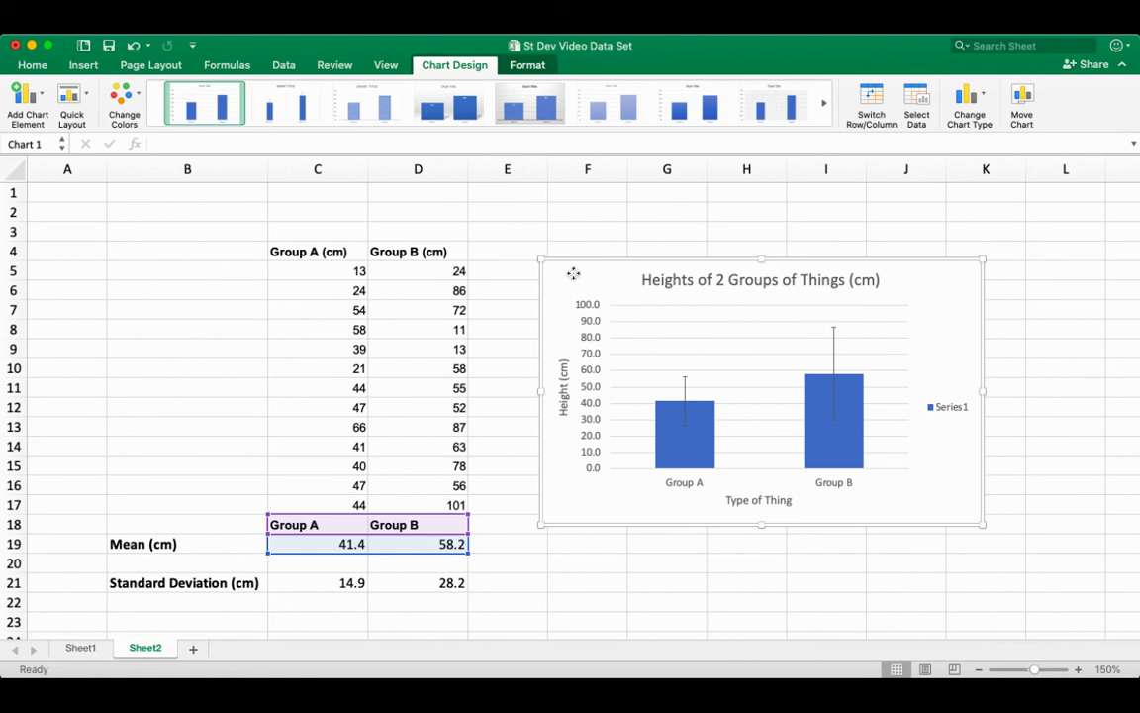
drag(573, 273, 591, 303)
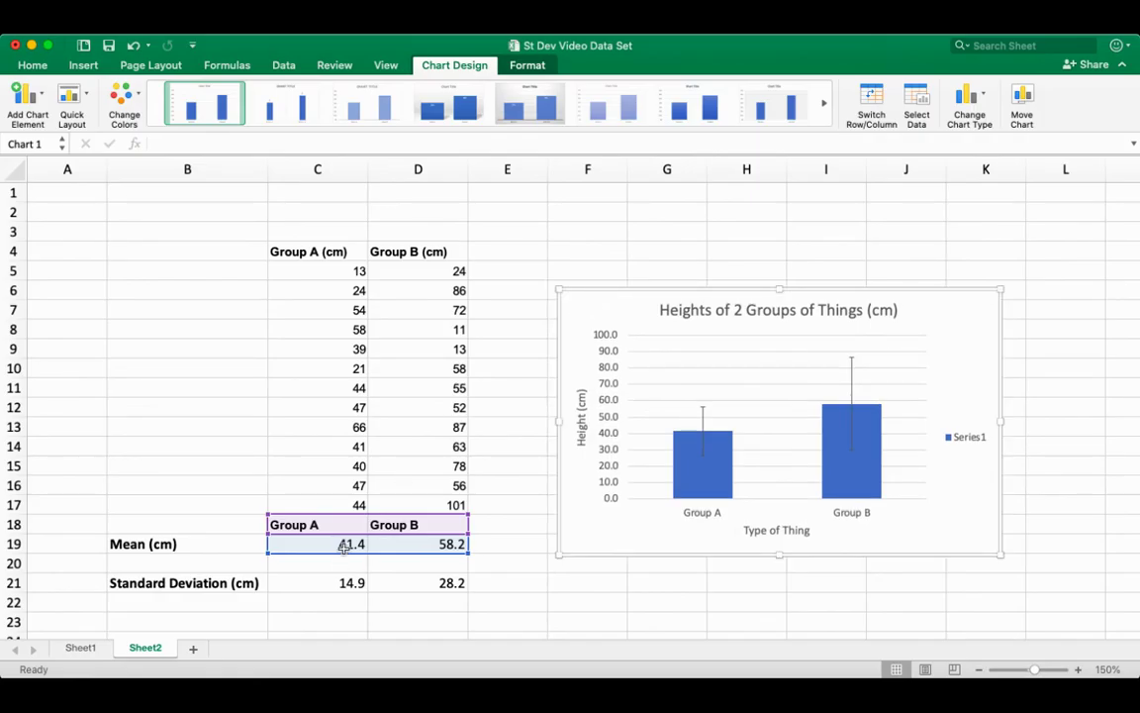